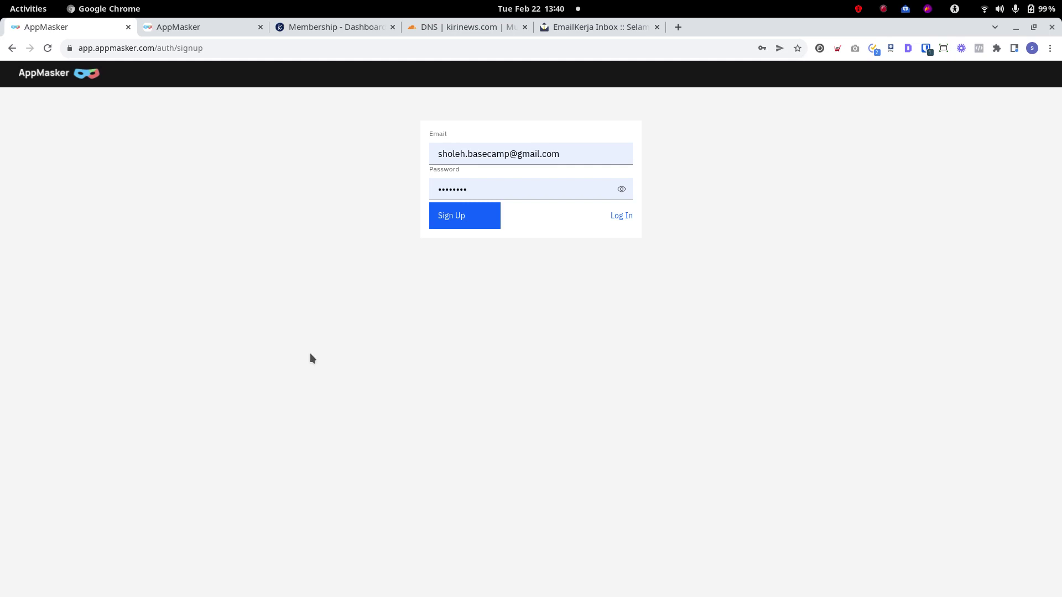
Switch to the EmailKerja webmail login page and examine its web address
click(576, 28)
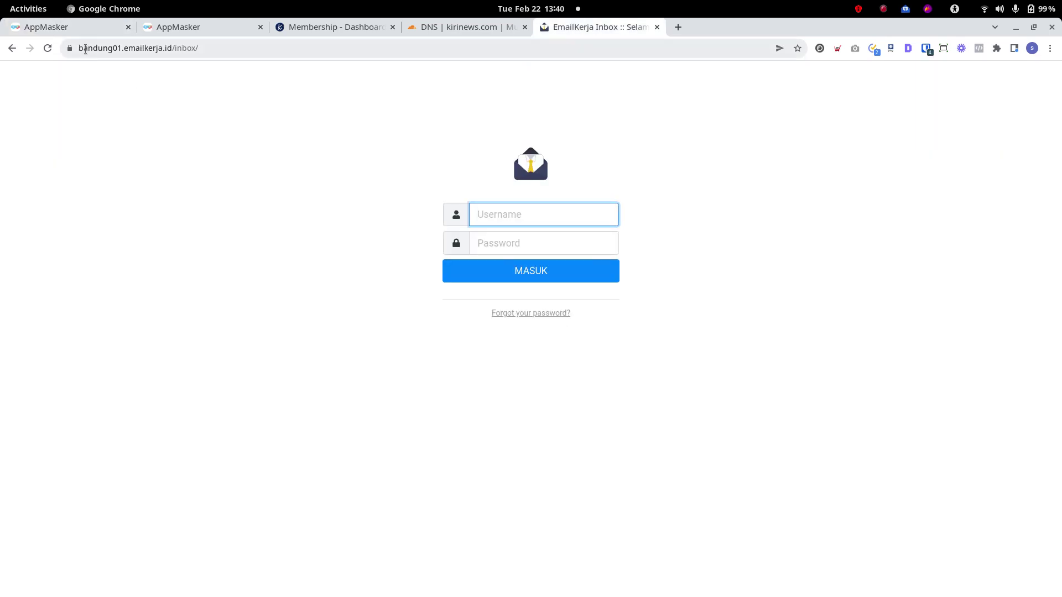
drag(215, 48, 115, 49)
click(257, 123)
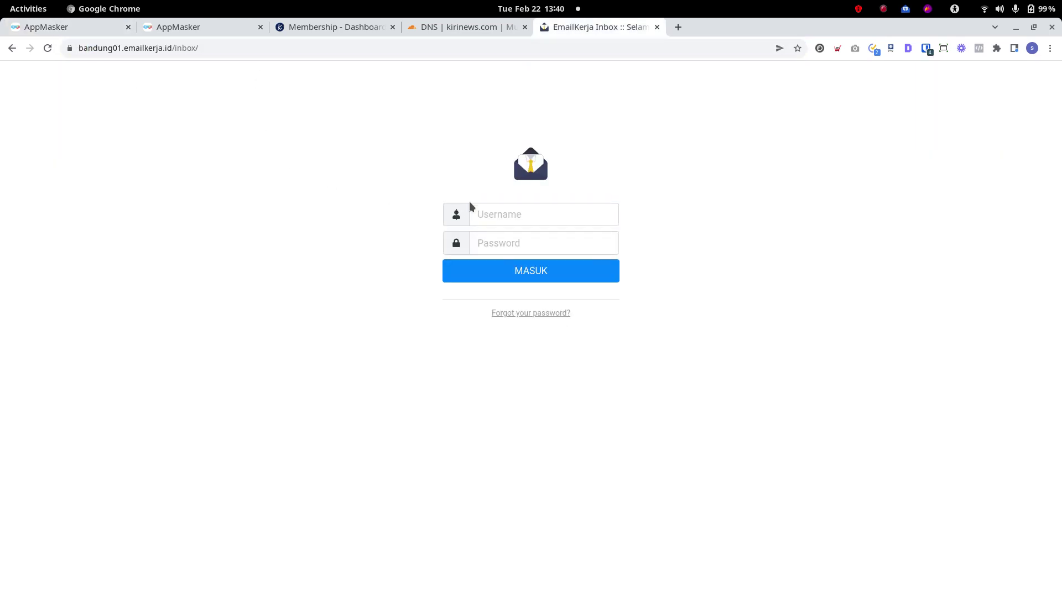
drag(202, 48, 69, 51)
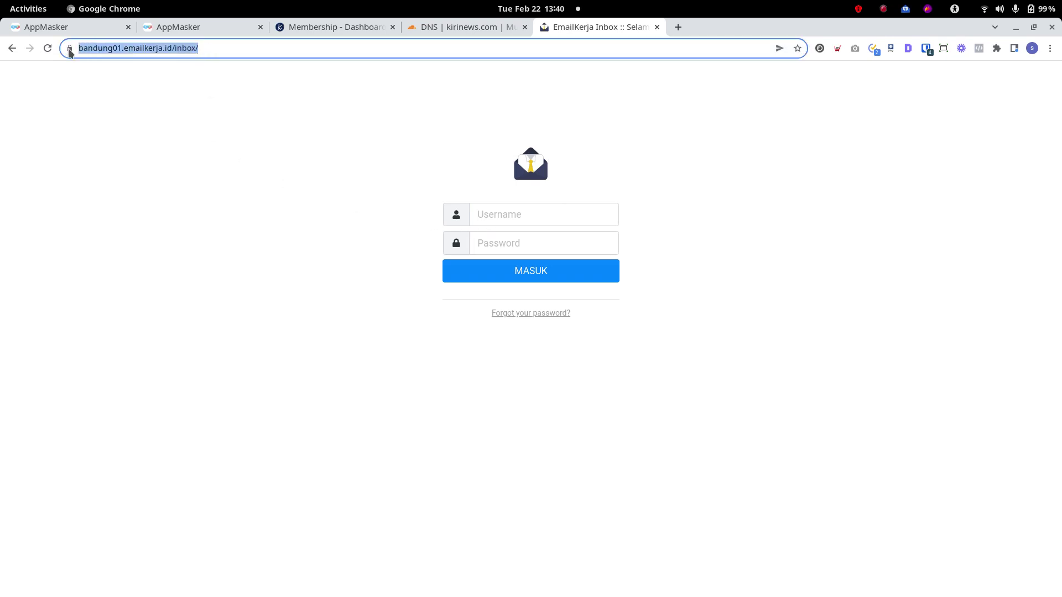
click(190, 137)
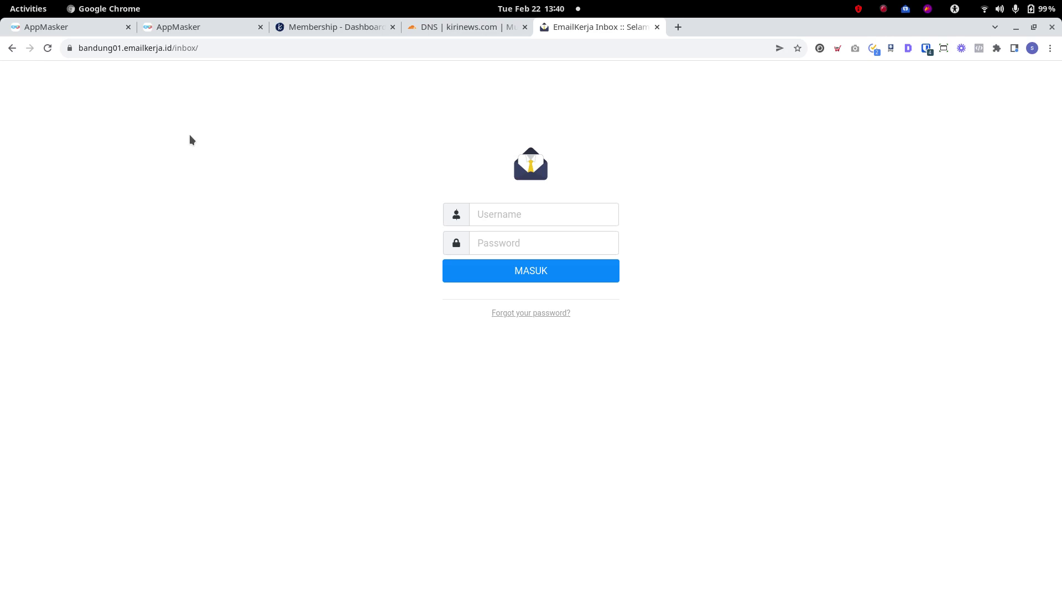
Look over the AppMasker sign-up page and the Domains dashboard with its DNS record instructions
click(58, 28)
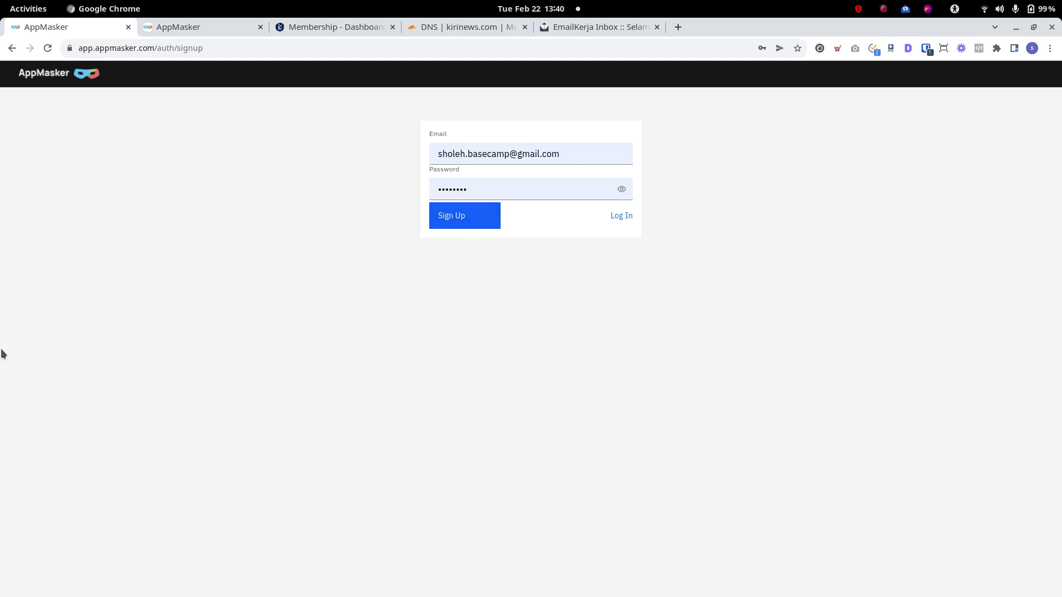
click(192, 32)
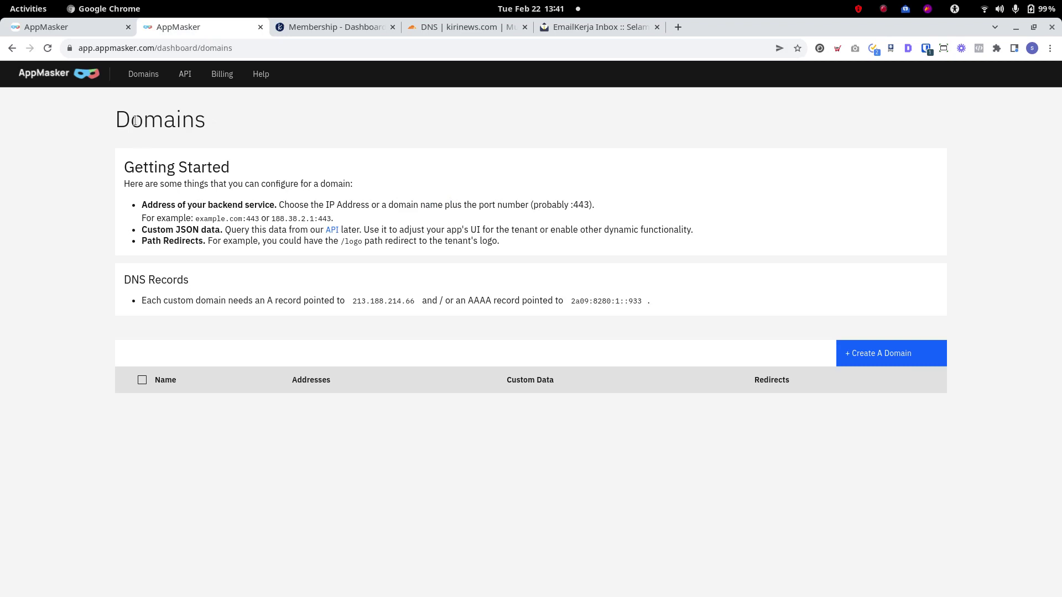
drag(112, 128, 277, 155)
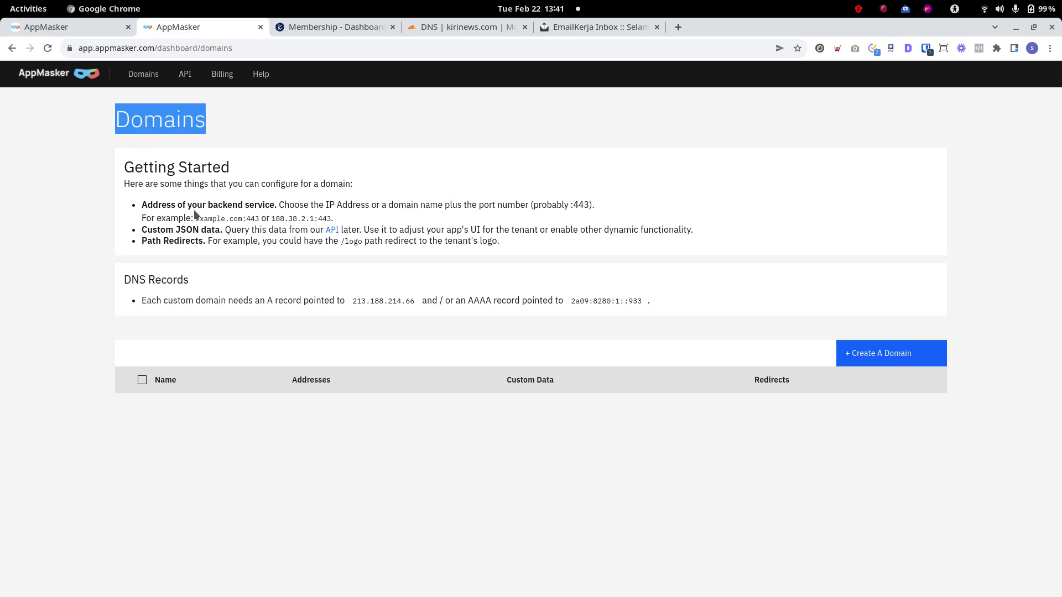
click(241, 299)
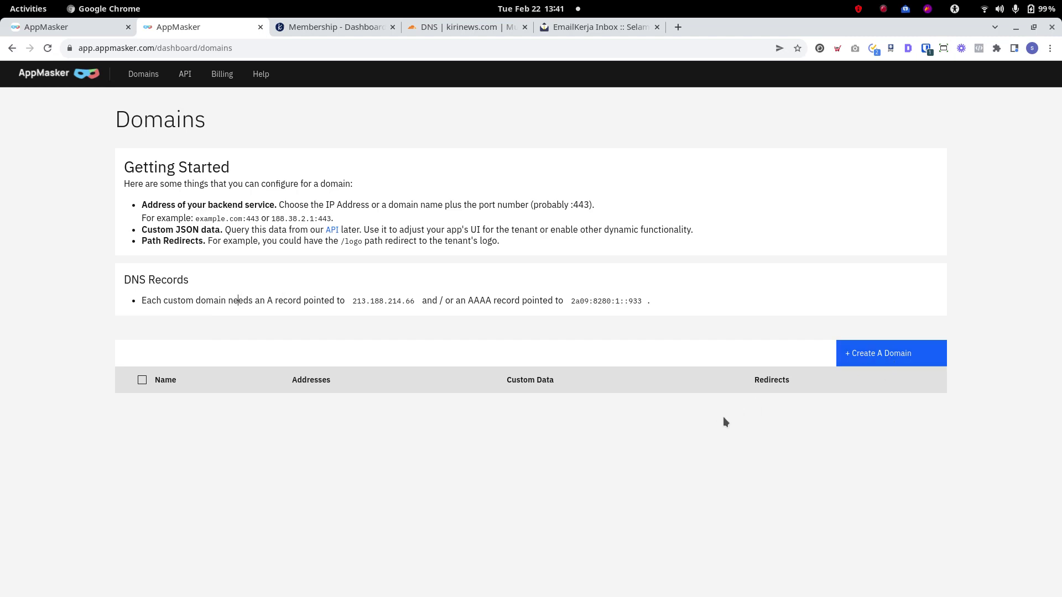
Start creating a domain in AppMasker with webmail.kirinews.com as the custom domain name
click(874, 356)
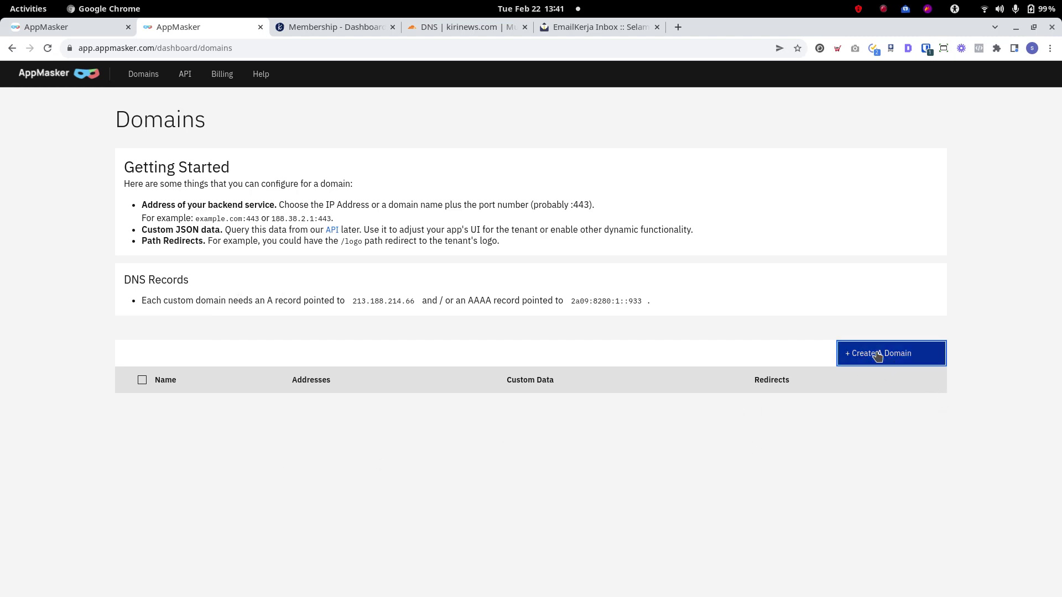
click(370, 172)
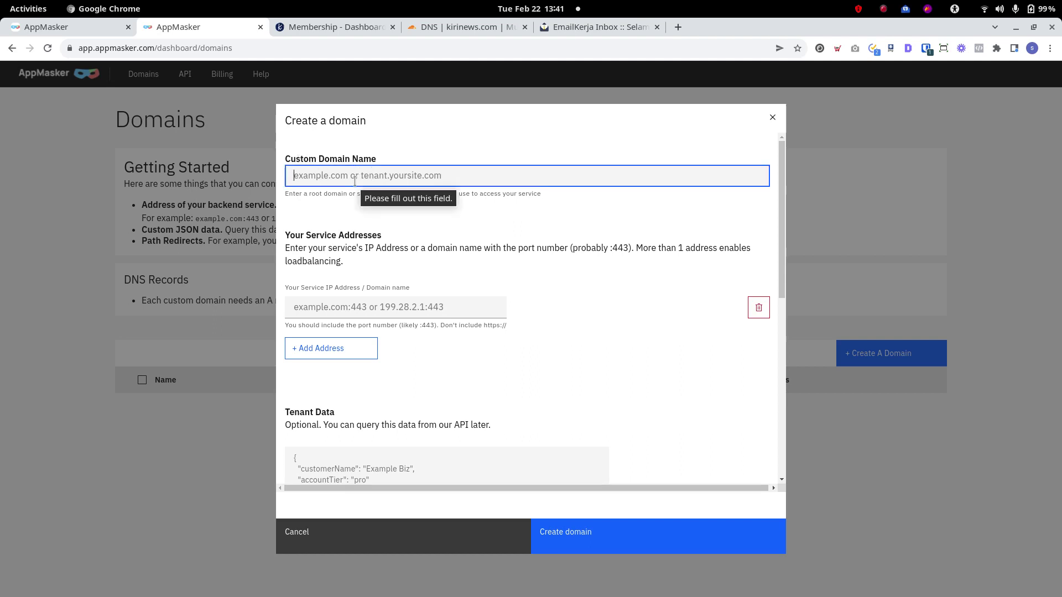
text(ki)
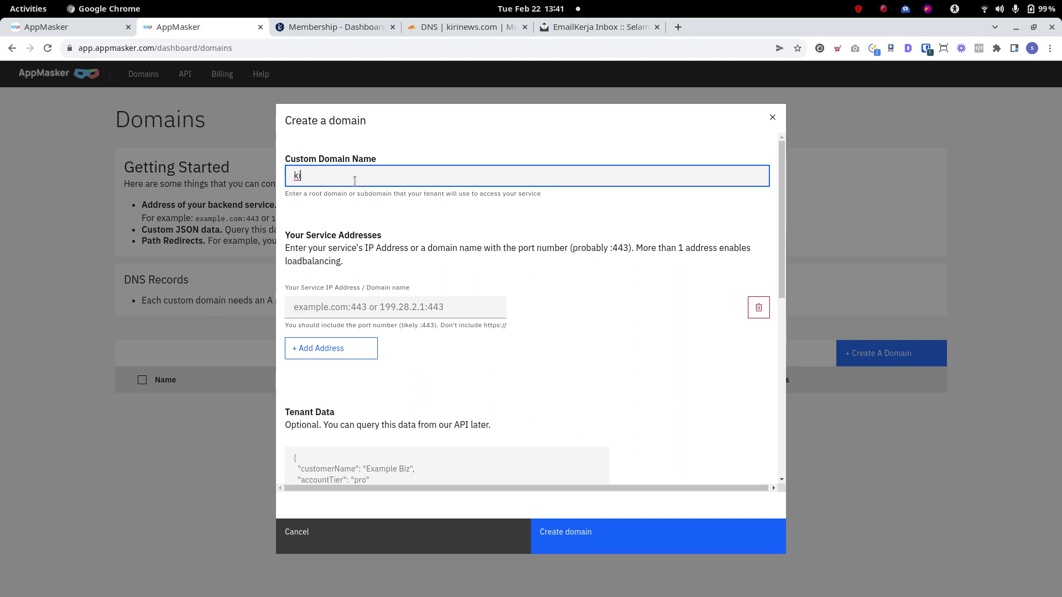
text(rinews.com)
key(Home)
text(email.)
key(BackSpace)
key(BackSpace)
key(BackSpace)
key(BackSpace)
key(BackSpace)
key(BackSpace)
text(webmail.)
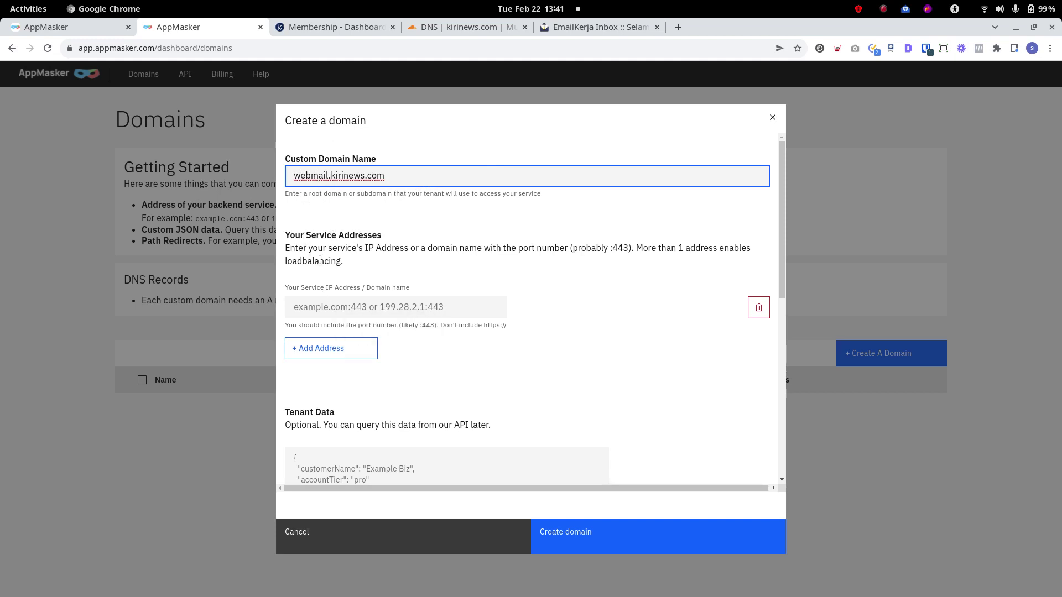
Show the MX record details in the domain setup of kirinews.com on the Kirim.Email membership dashboard
click(361, 307)
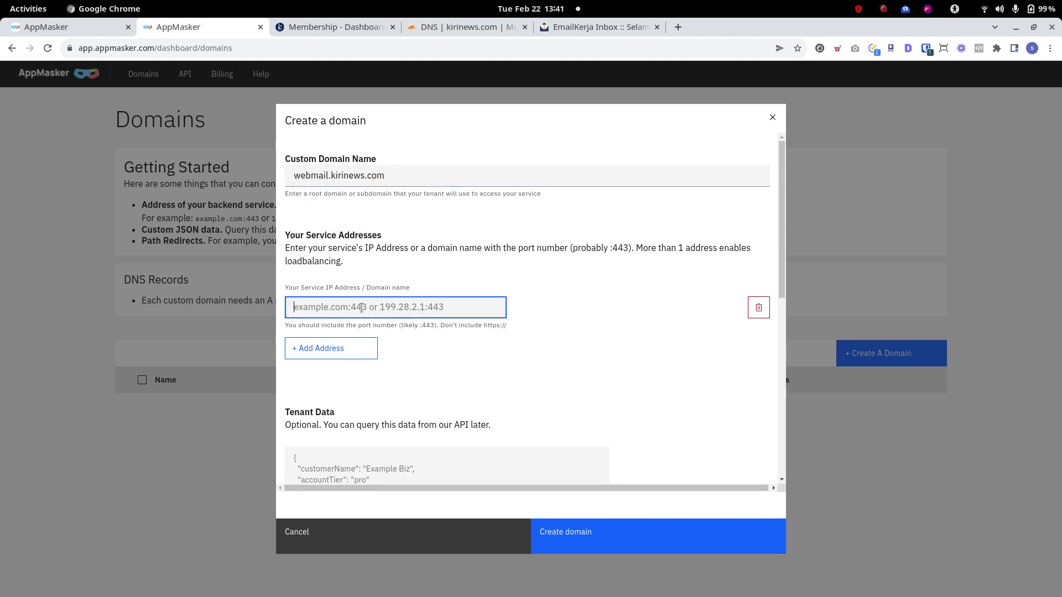
click(342, 30)
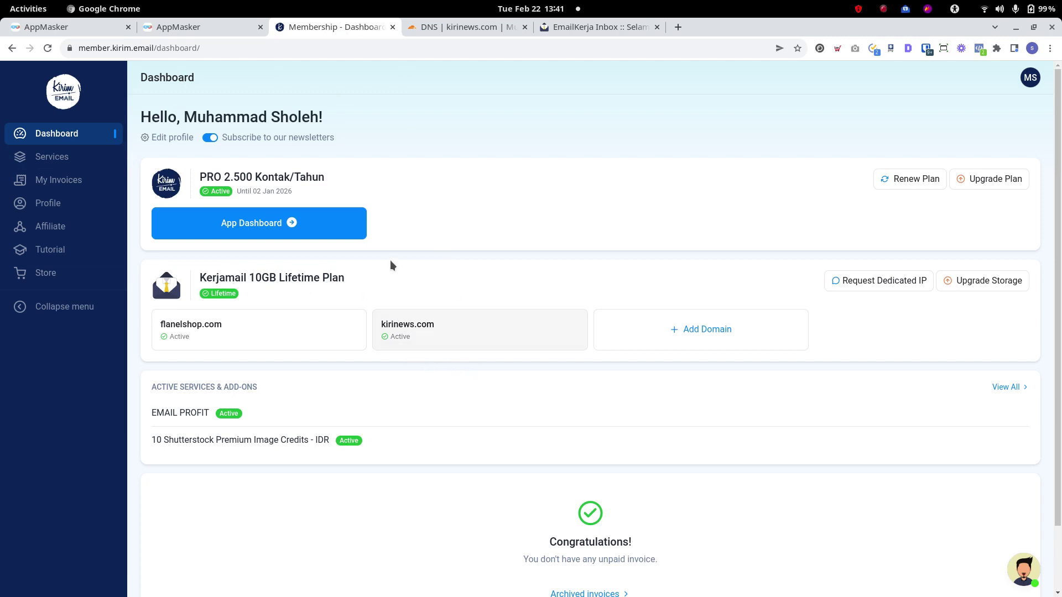
click(404, 333)
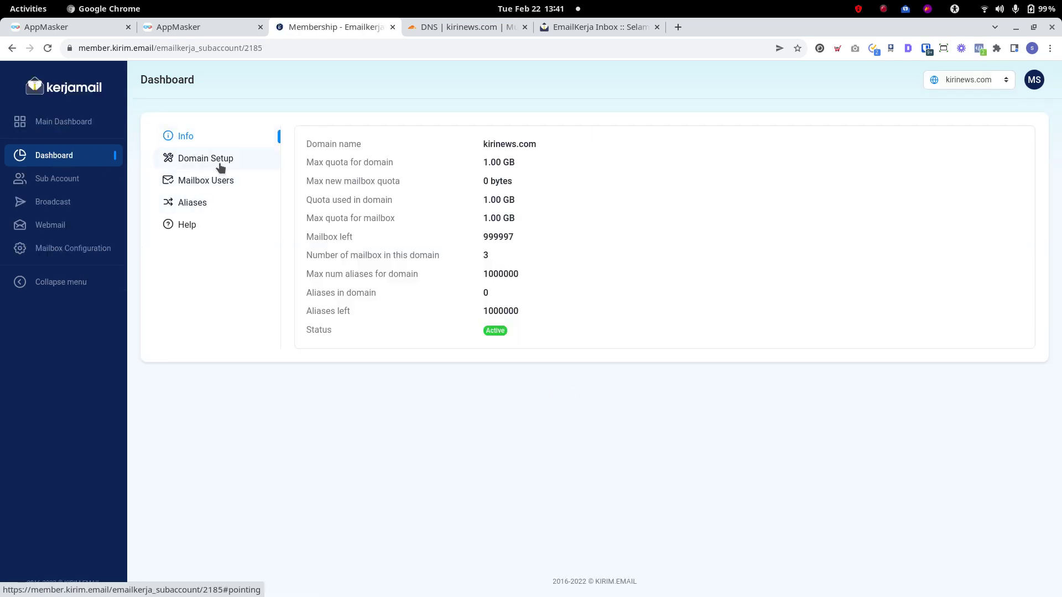
click(247, 165)
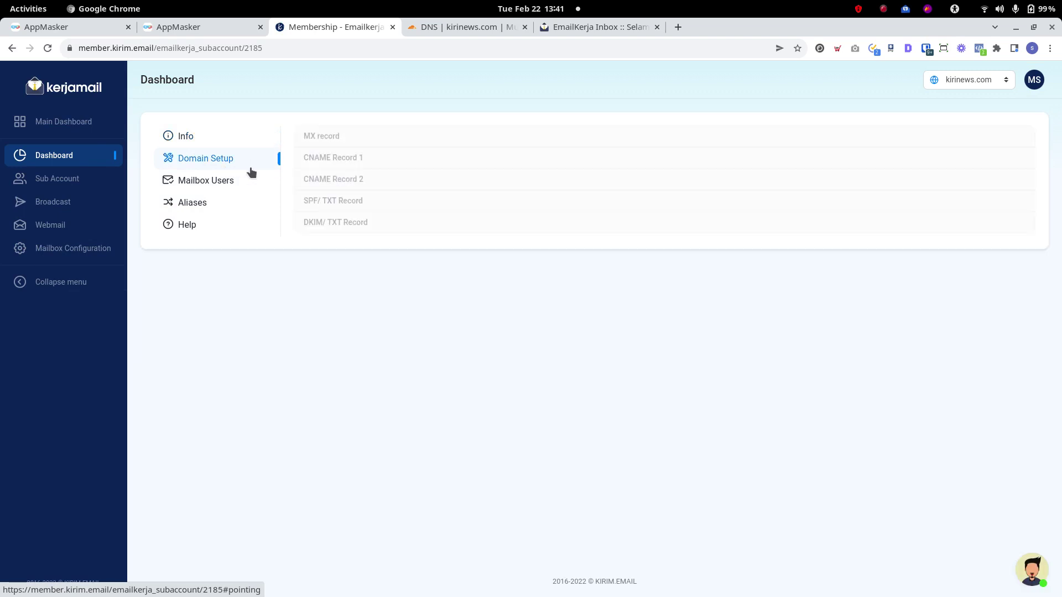
click(353, 138)
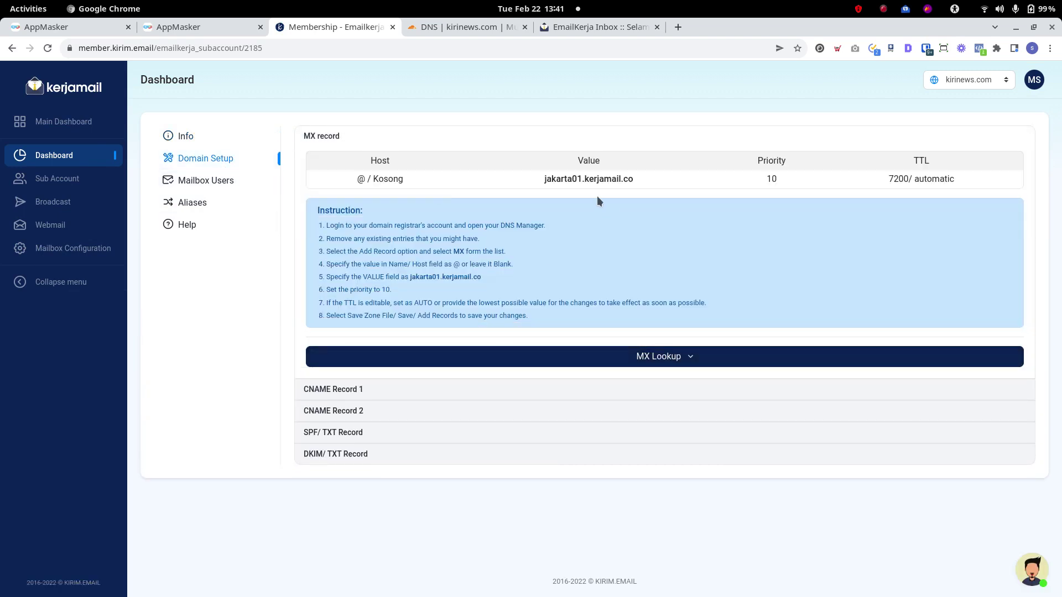
Copy the MX record's value, jakarta01.kerjamail.co
drag(543, 179, 637, 184)
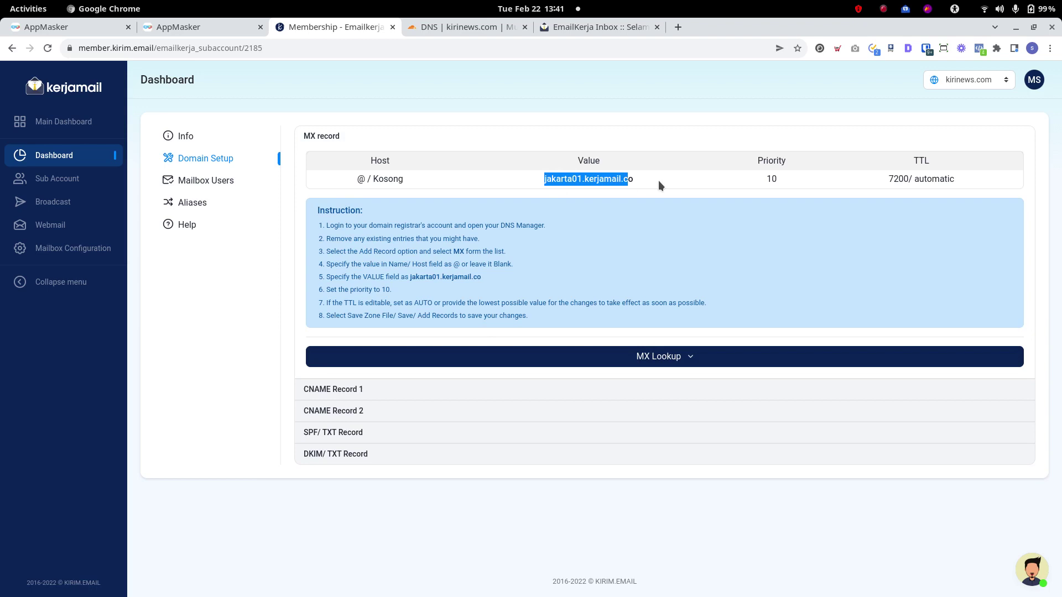
double_click(561, 183)
click(545, 180)
drag(545, 180, 639, 185)
right_click(636, 191)
click(636, 191)
Return to the AppMasker domain form and set the service address to jakarta01.kerjamail.co:443
click(188, 29)
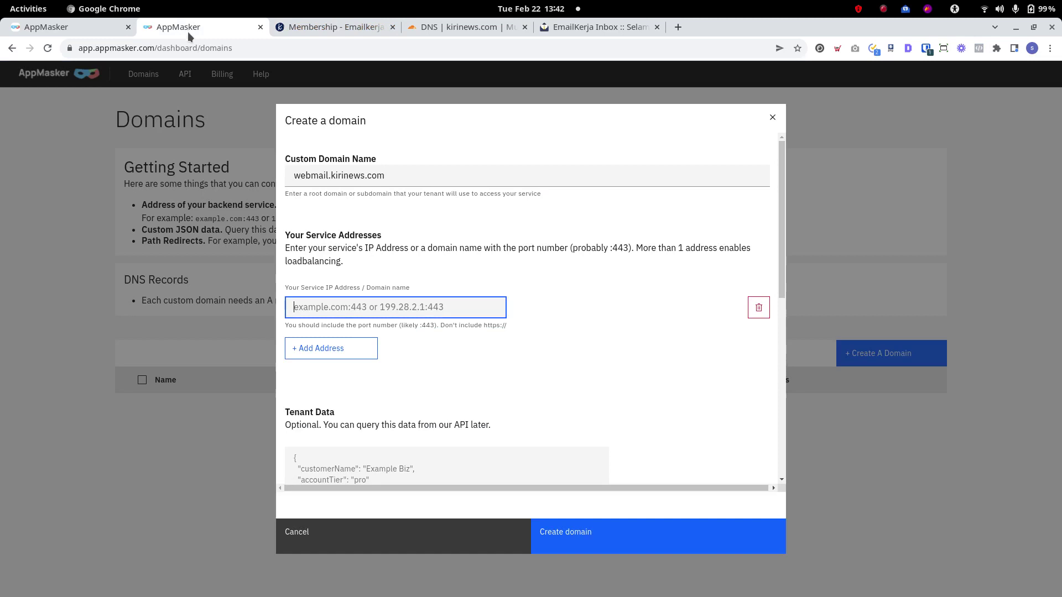
right_click(328, 308)
click(379, 408)
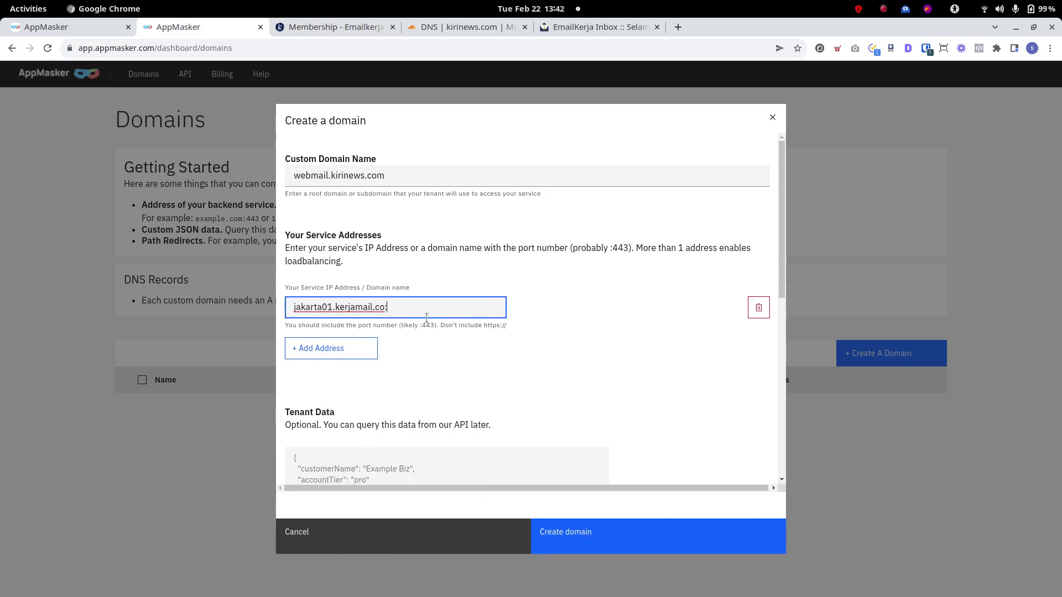
text(:443)
click(527, 340)
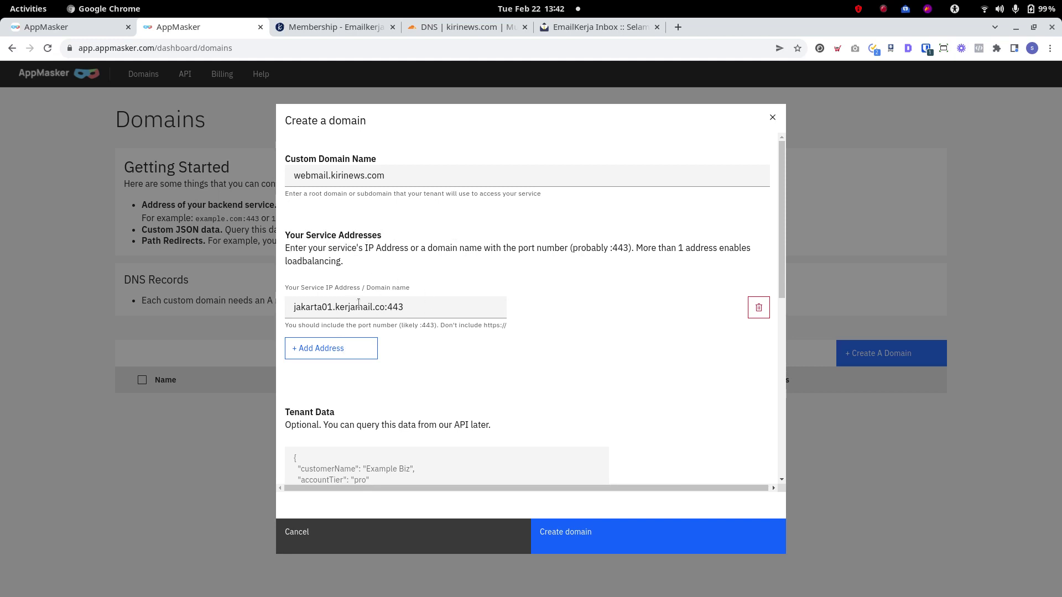
Add a redirect from / to /inbox for the new domain
scroll(540, 369, down, 5)
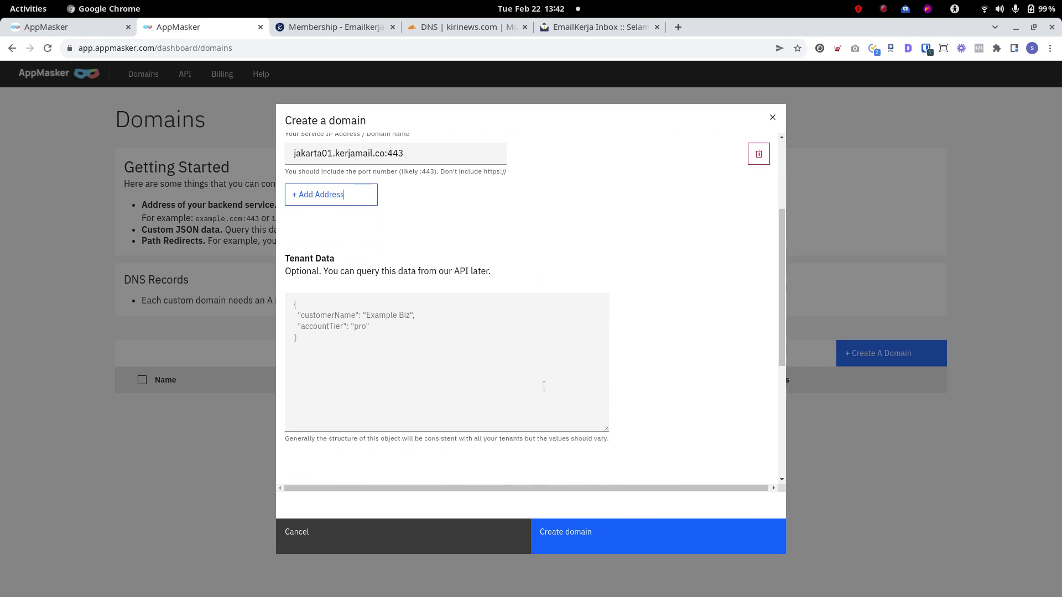
scroll(530, 382, down, 8)
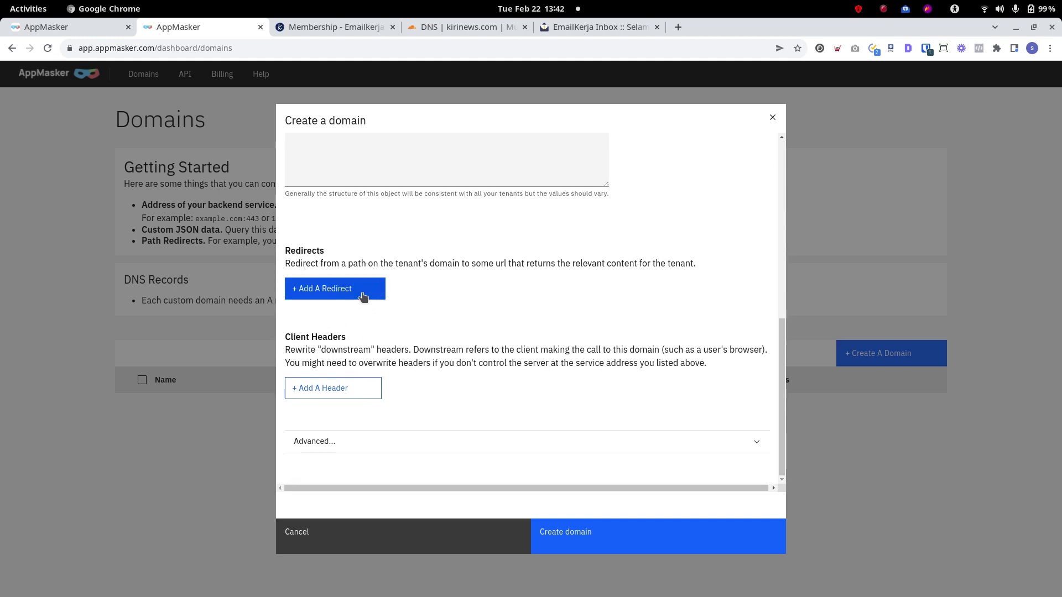
click(364, 296)
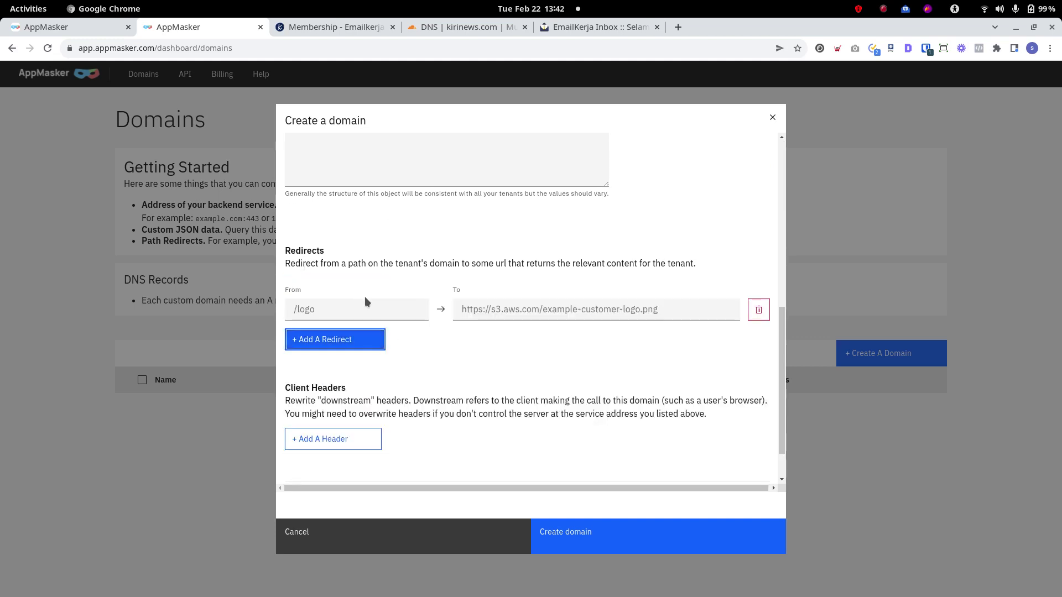
click(308, 309)
text(/)
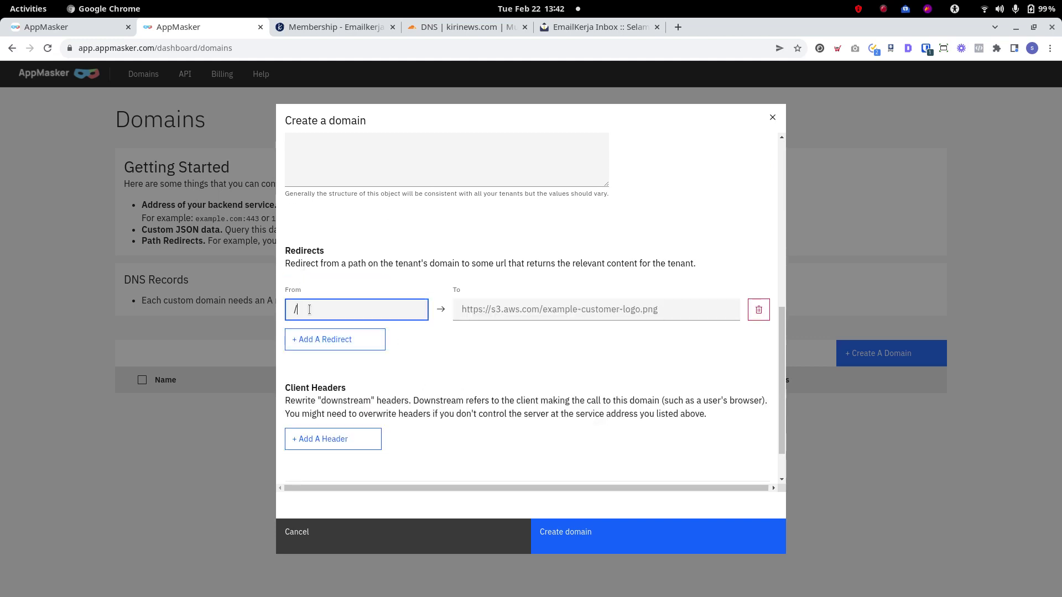
click(498, 309)
text(/in)
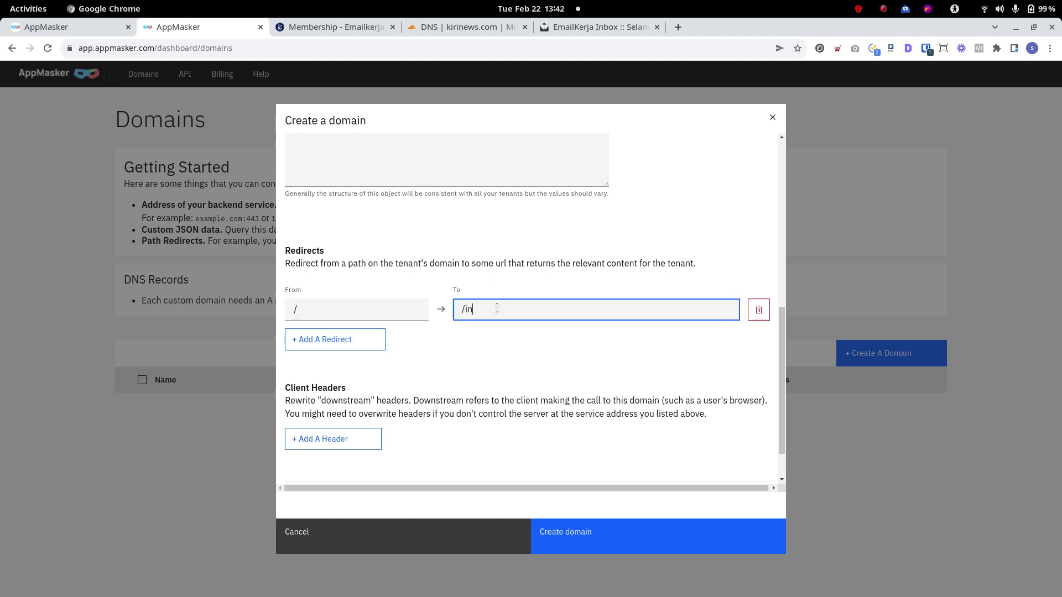
text(box)
click(512, 349)
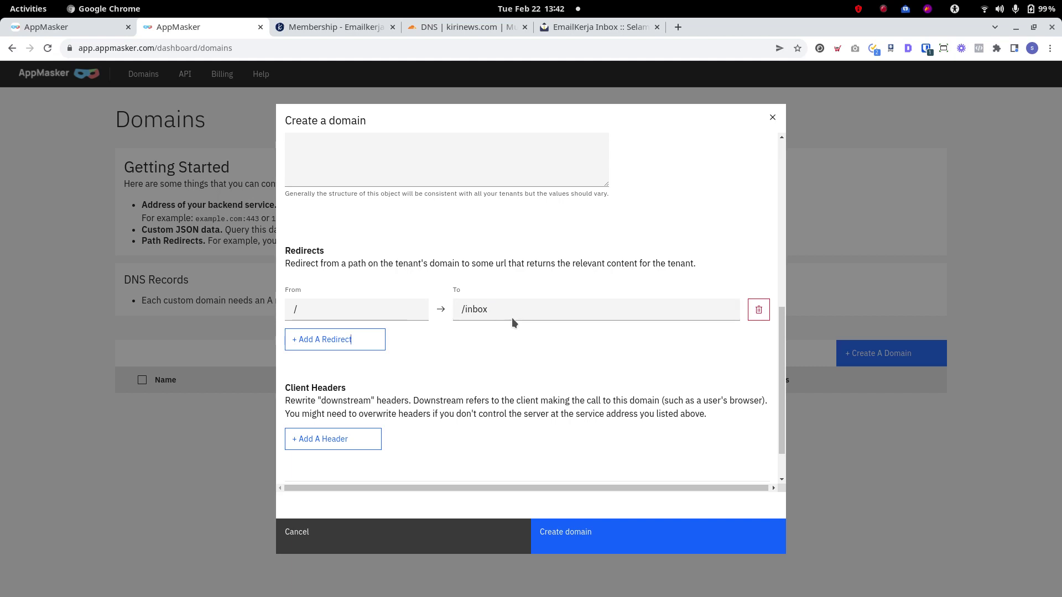
Create the domain with the entered settings and dismiss the notification
scroll(420, 416, down, 2)
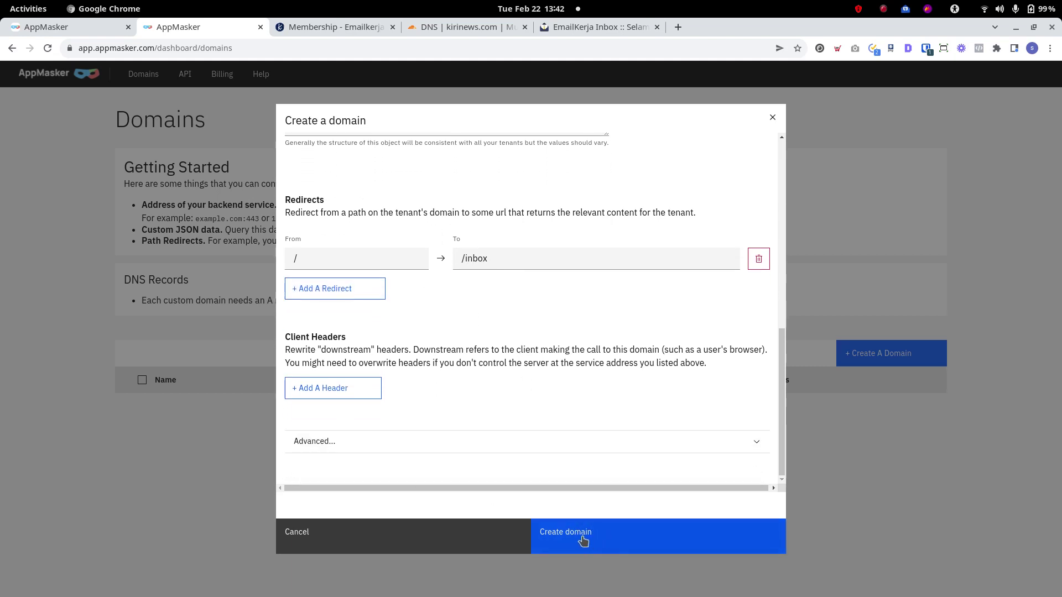
click(604, 539)
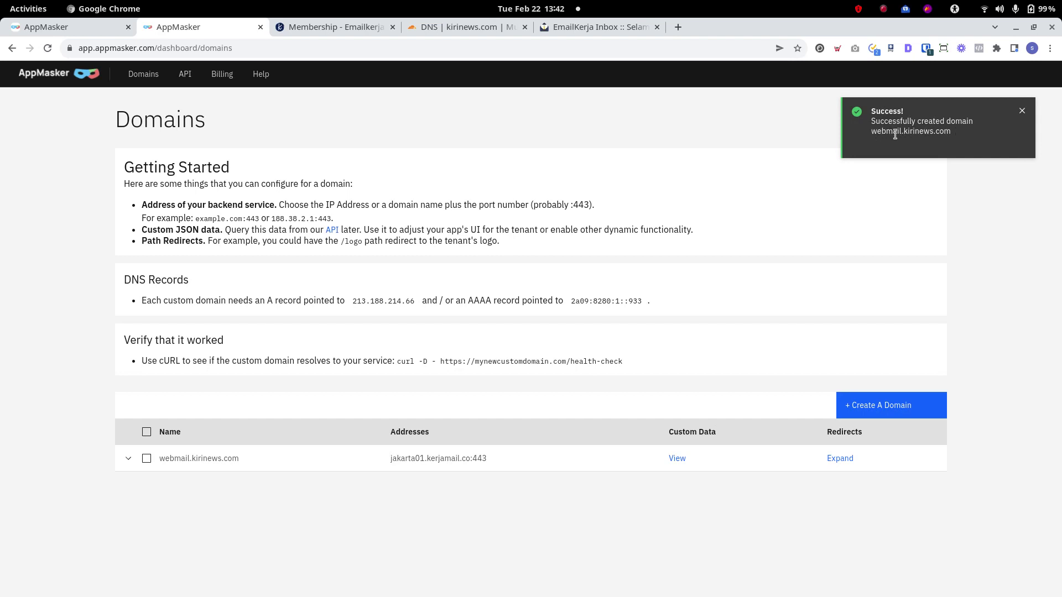
click(1020, 111)
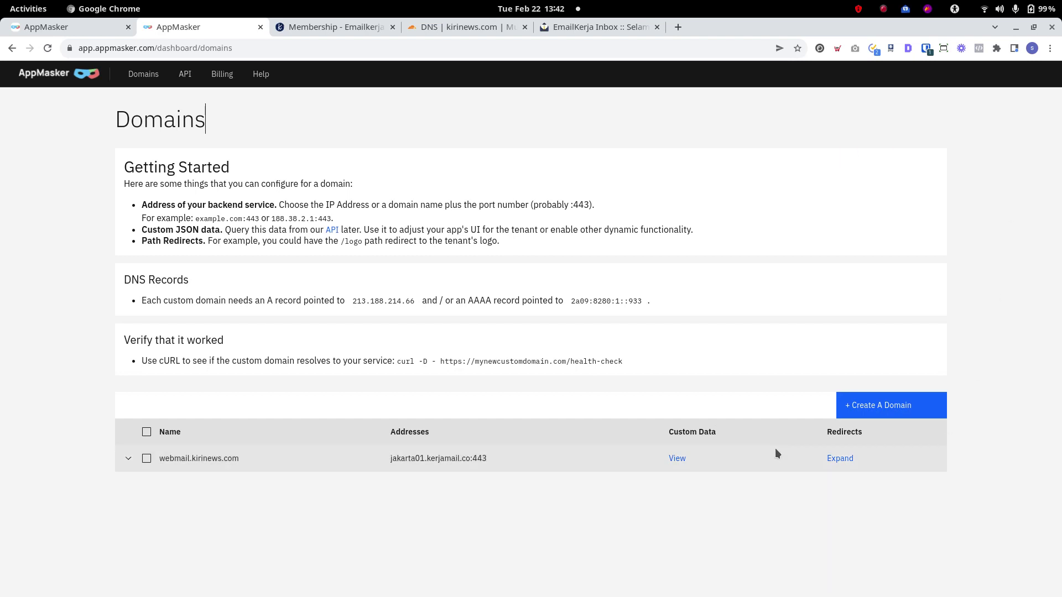
Expand the webmail.kirinews.com entry and check its redirects
click(128, 458)
drag(148, 492, 187, 496)
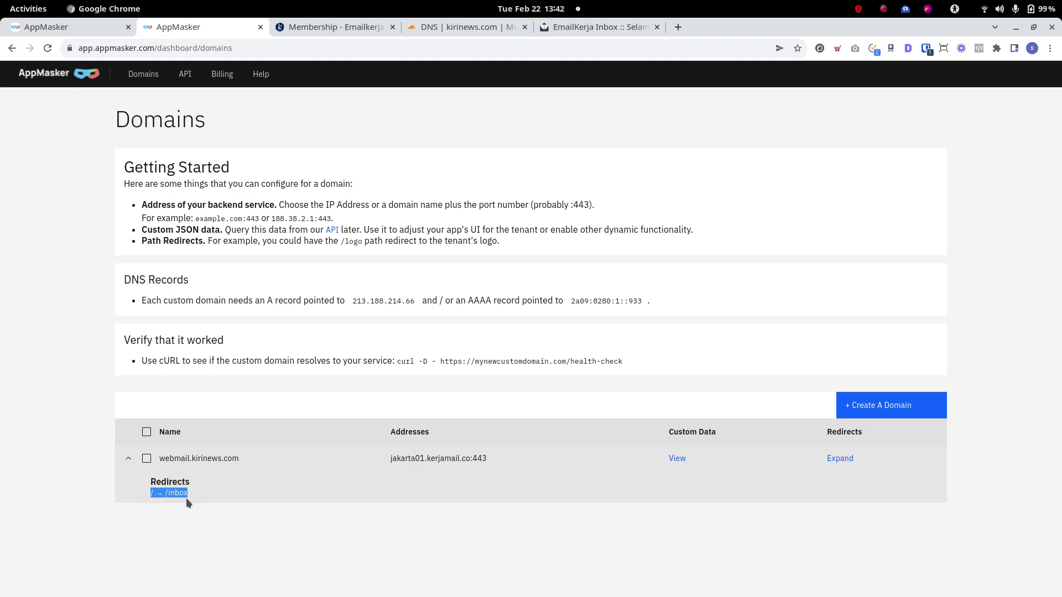
click(255, 539)
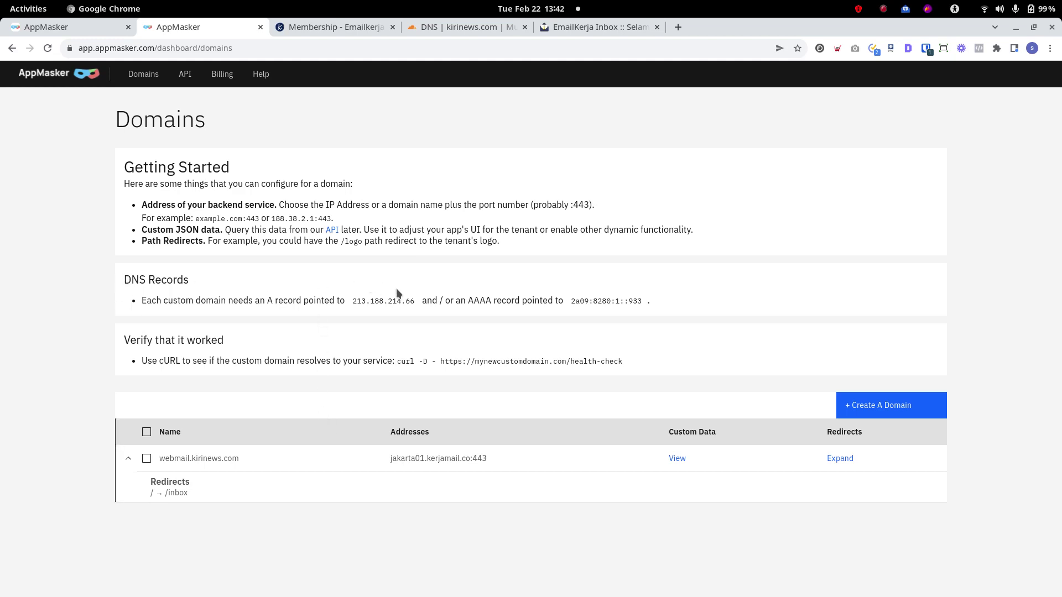
Switch to the Cloudflare DNS page for kirinews.com and start a new record of type A
click(464, 30)
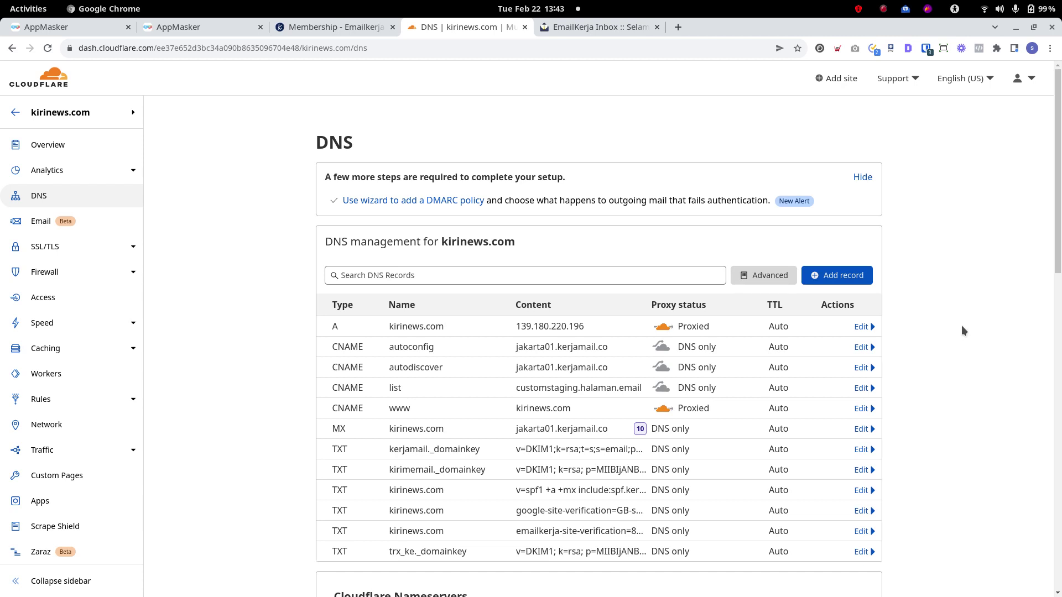
click(832, 276)
click(359, 339)
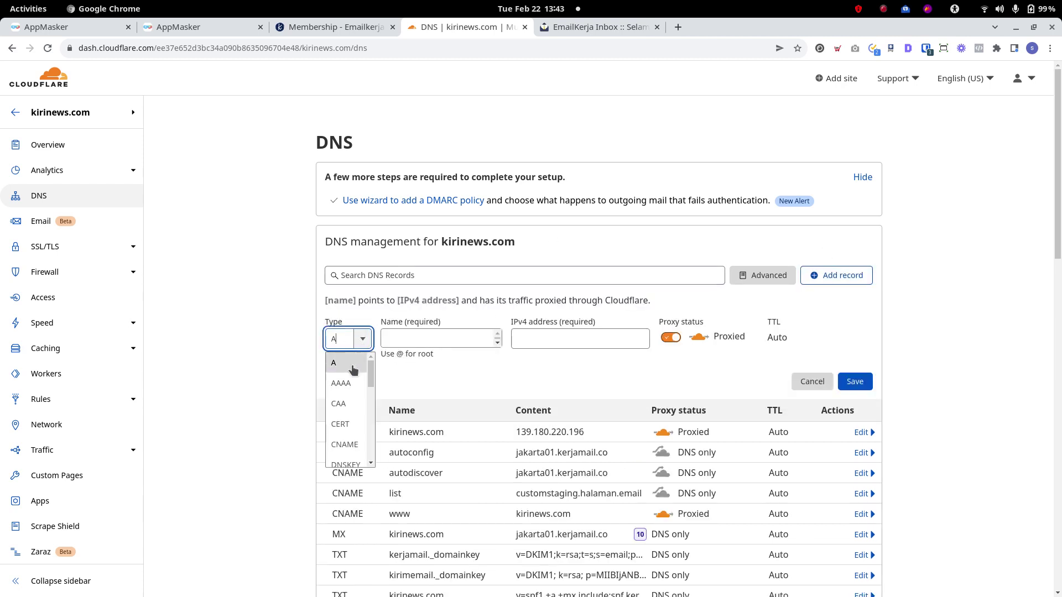
click(353, 366)
click(406, 341)
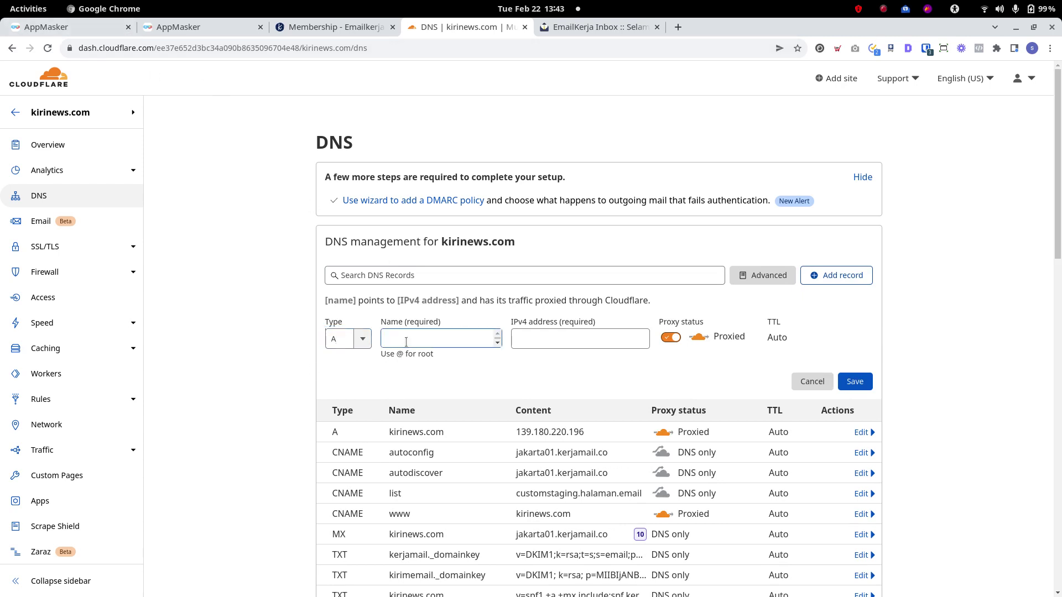
Check the subdomain on the AppMasker domain list and enter webmail as the new Cloudflare A record's name
click(45, 27)
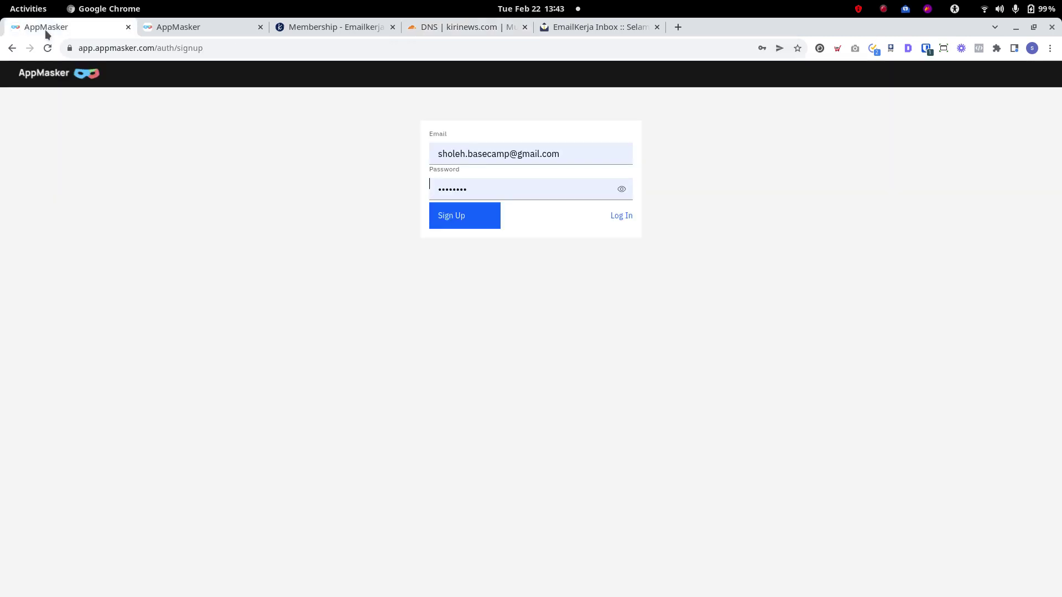
click(199, 27)
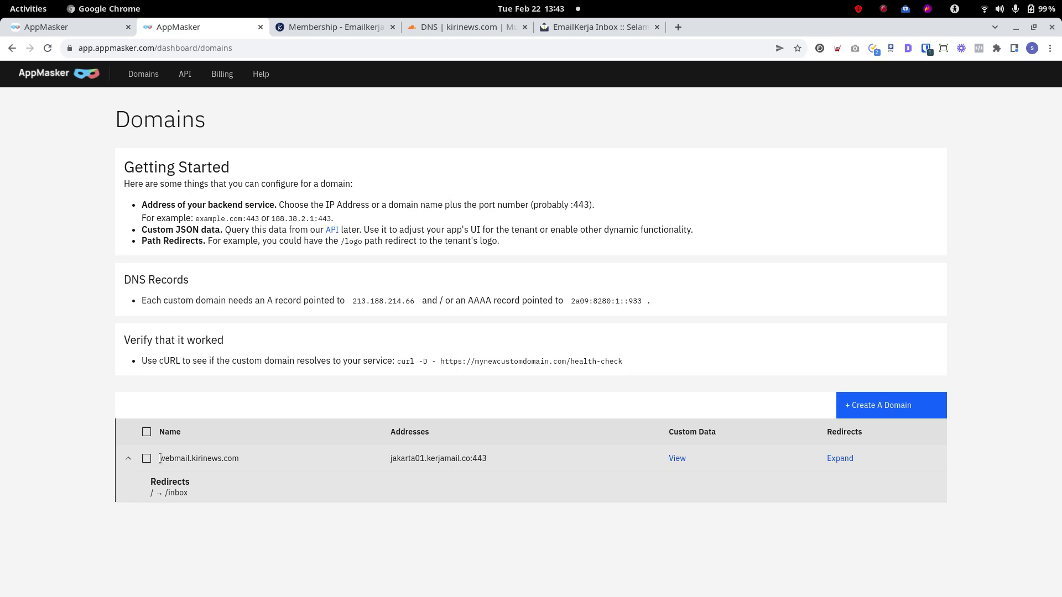
drag(160, 459, 188, 458)
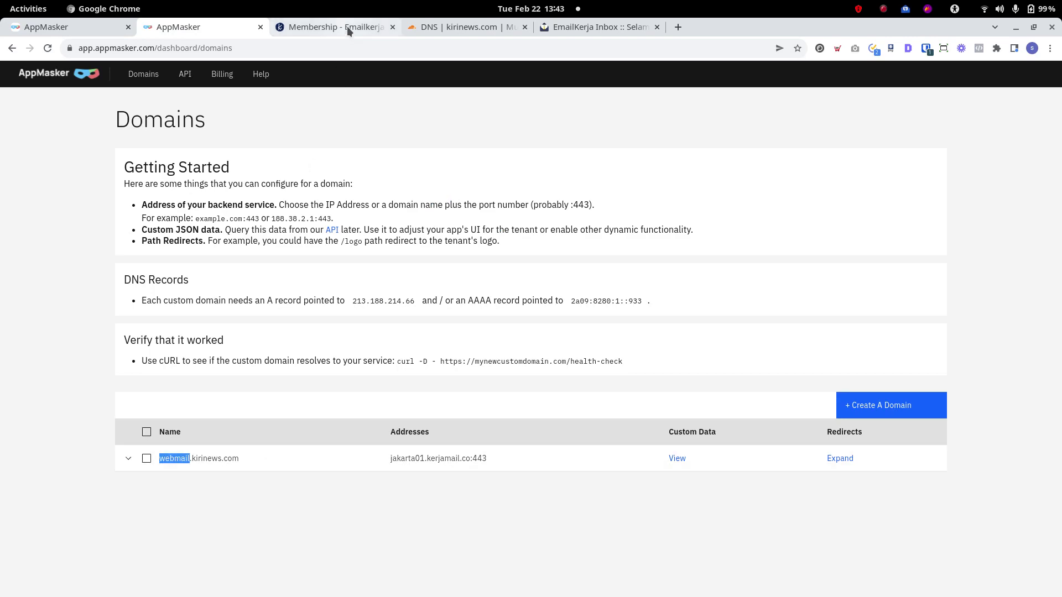
click(414, 28)
click(406, 337)
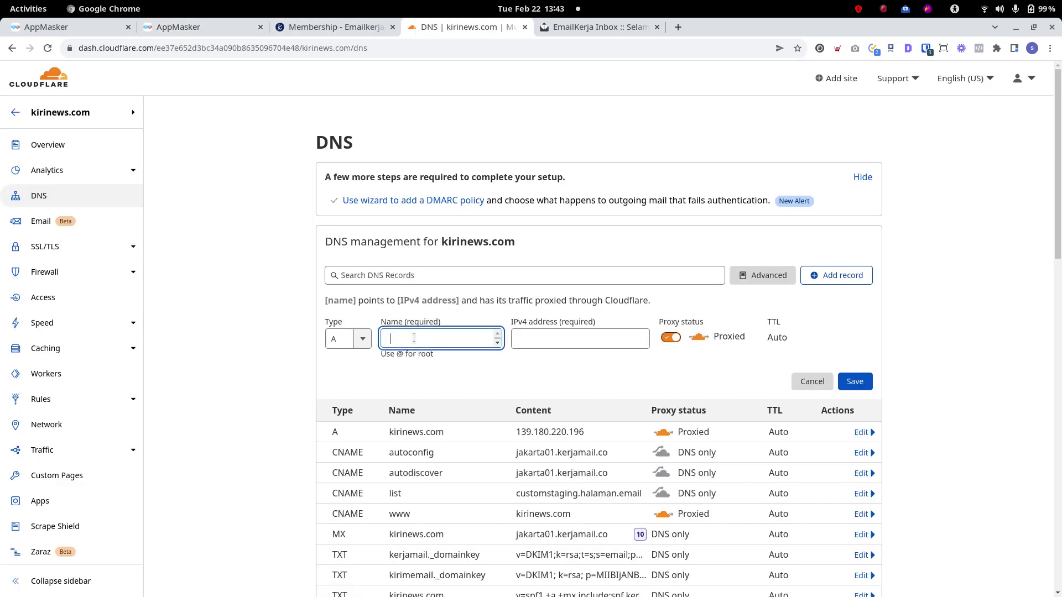
text(webmail)
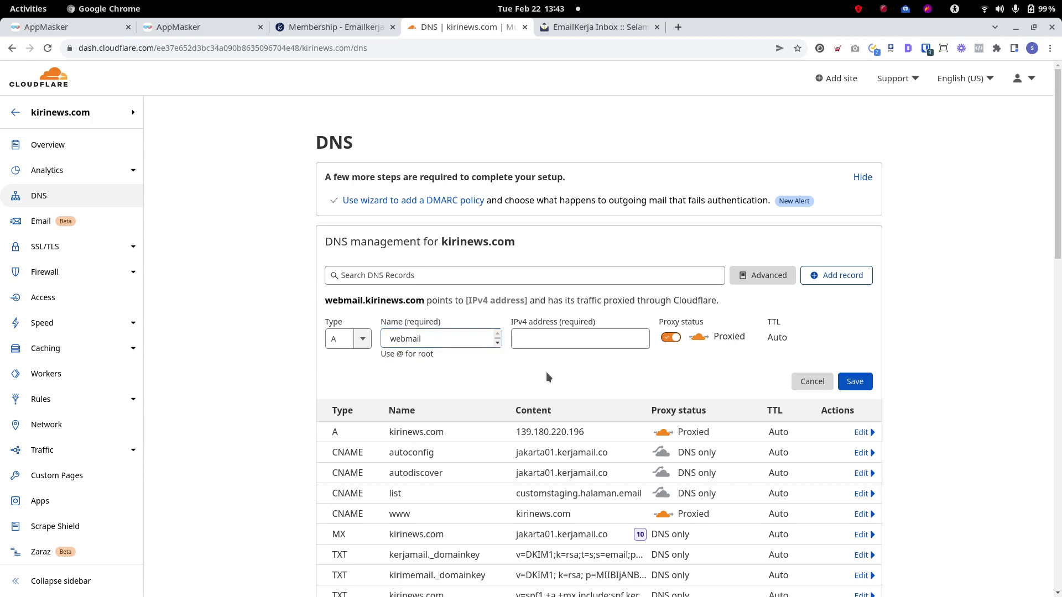
Point the webmail A record to AppMasker's IPv4 address 213.188.214.66, set it to DNS only and save it
click(546, 333)
click(178, 26)
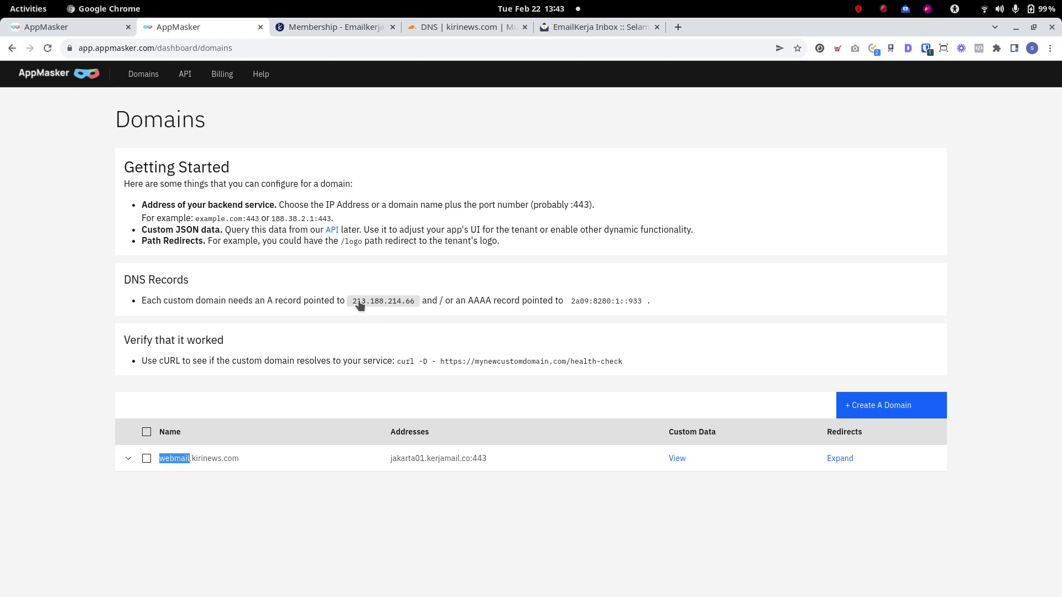
click(385, 306)
click(455, 29)
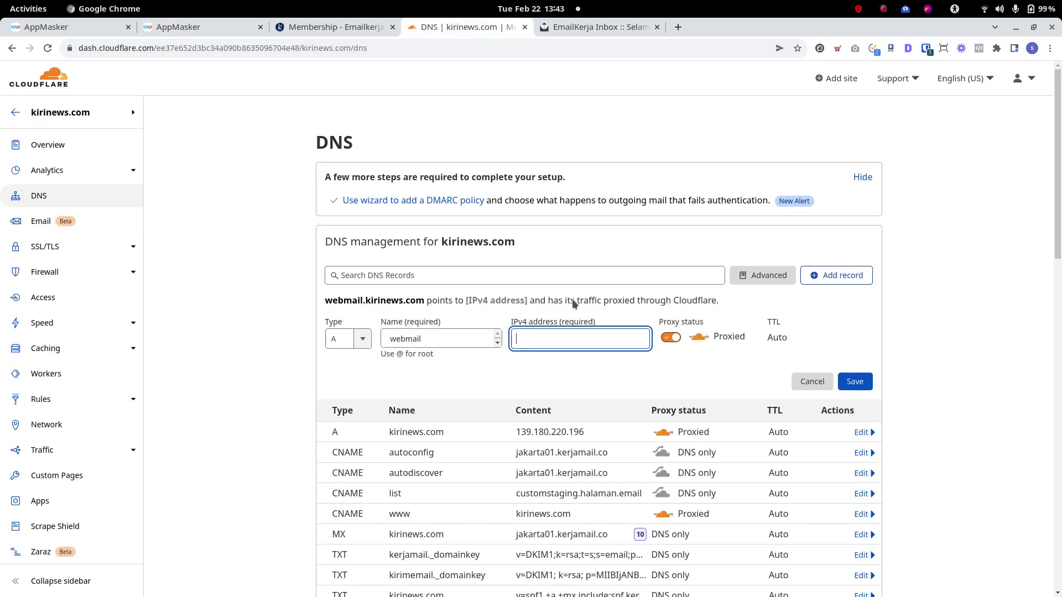
right_click(563, 335)
click(602, 432)
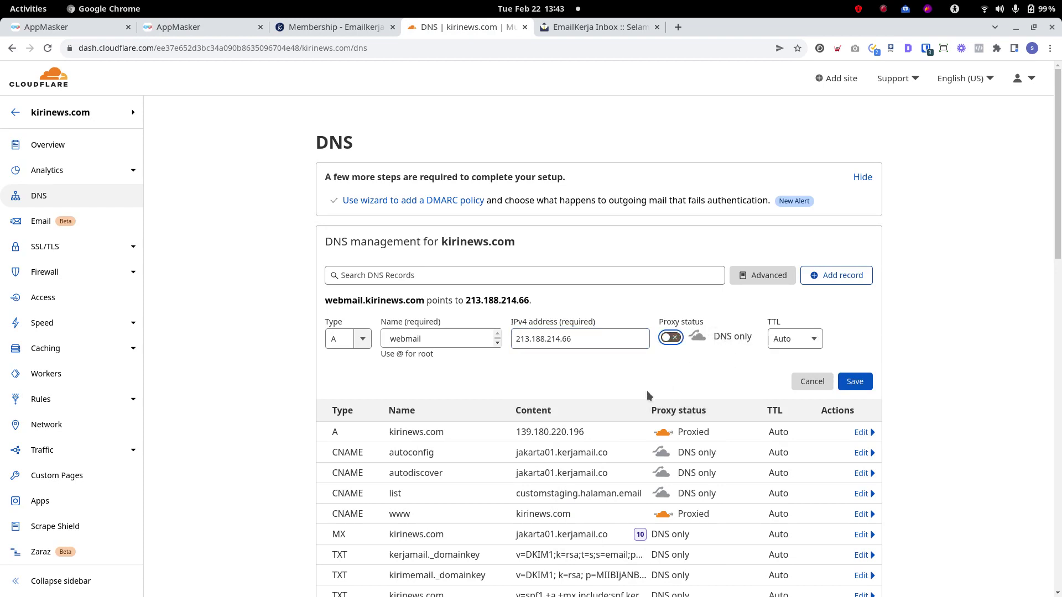
click(854, 387)
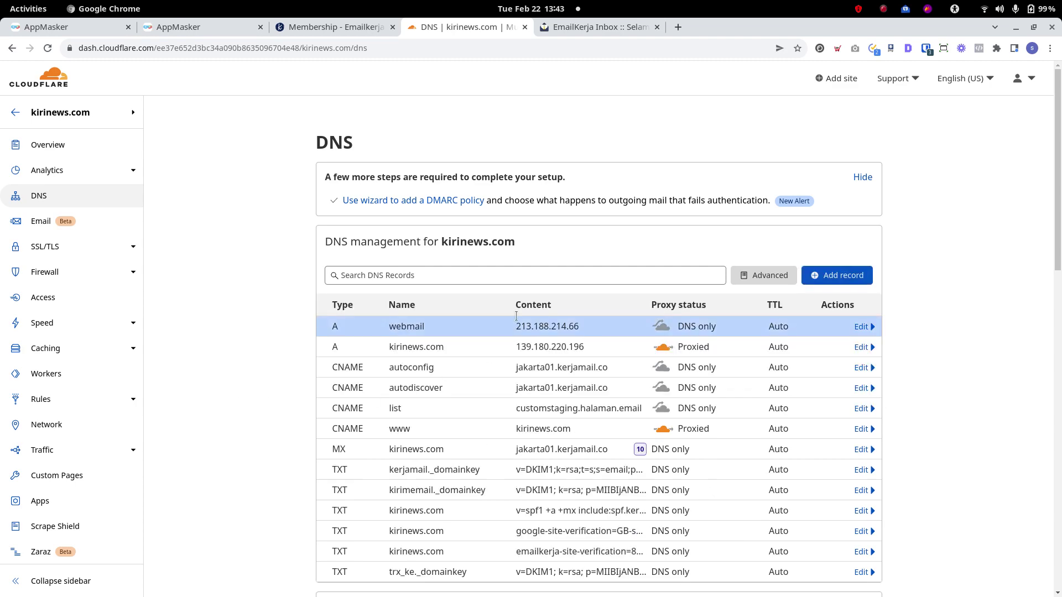
Return to AppMasker's DNS instructions and copy the AAAA record address 2a09:8280:1::933
click(197, 30)
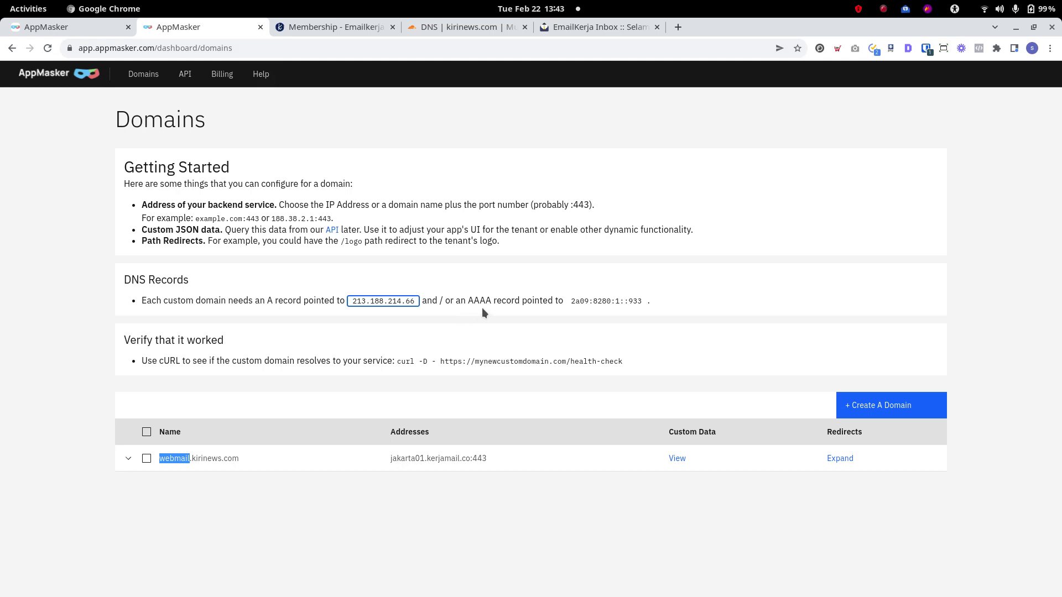
drag(475, 298, 492, 299)
drag(492, 299, 468, 300)
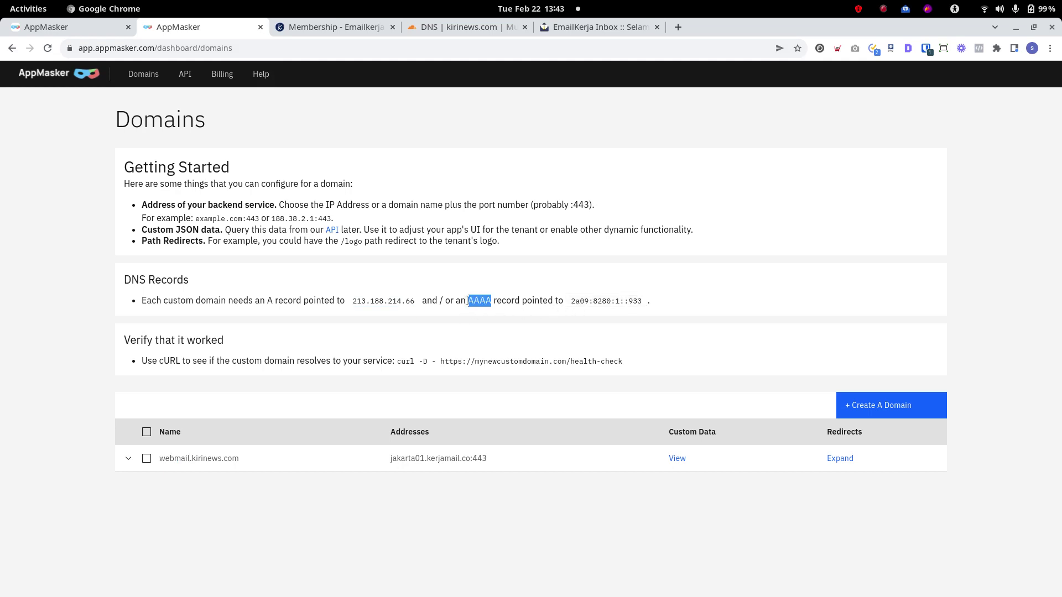
click(608, 301)
Start a new AAAA record in Cloudflare and name it webmail
click(446, 31)
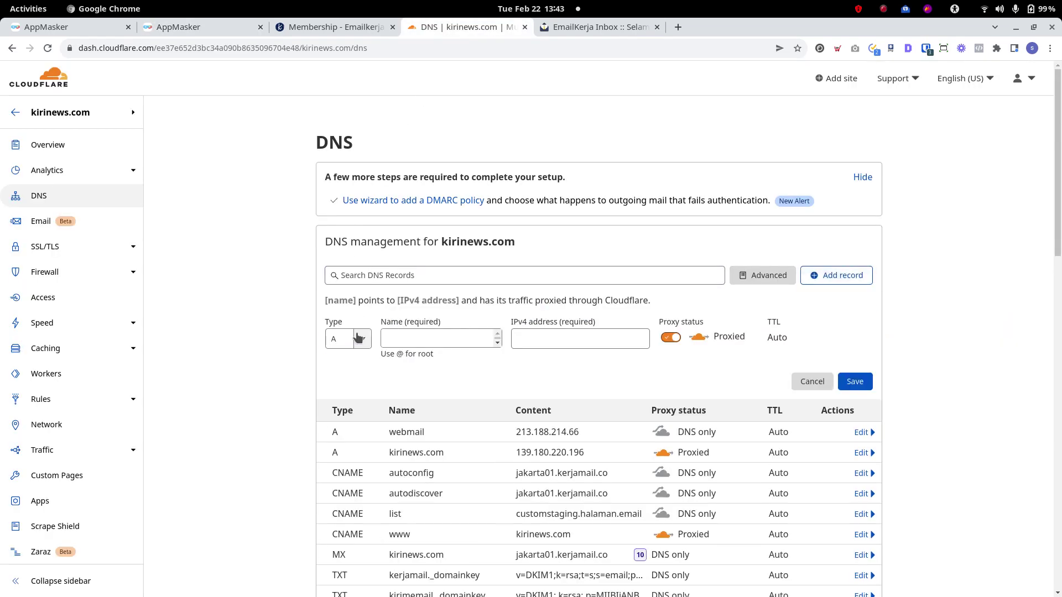
click(358, 338)
click(342, 383)
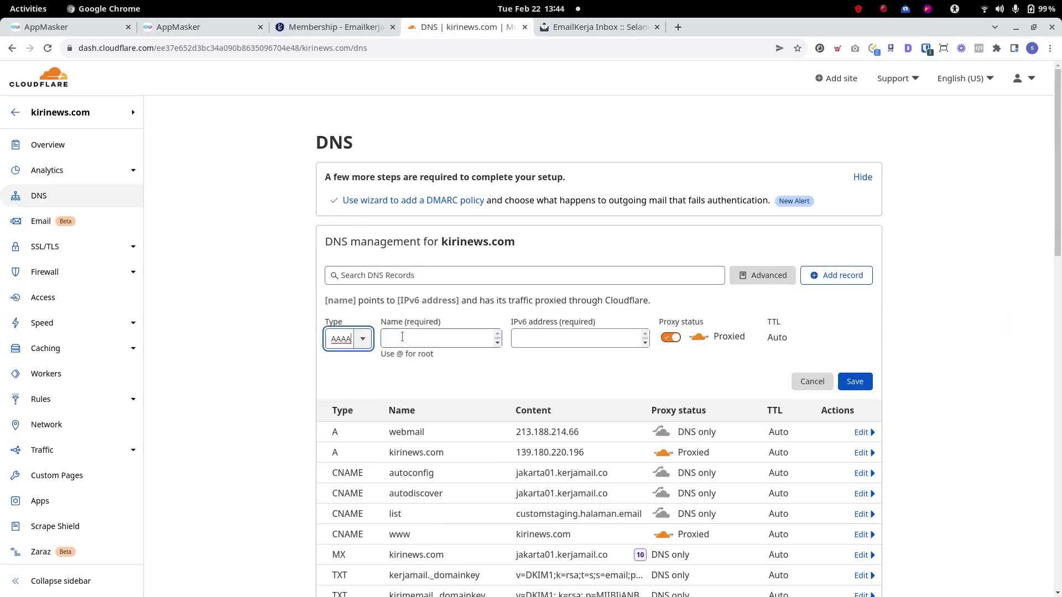
click(413, 338)
text(webmail)
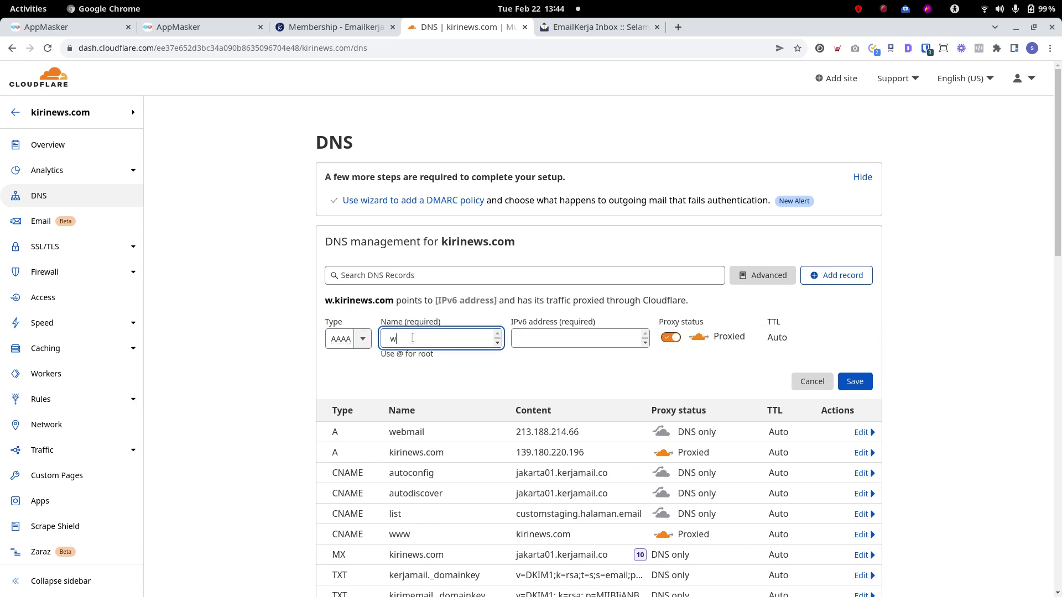
click(437, 379)
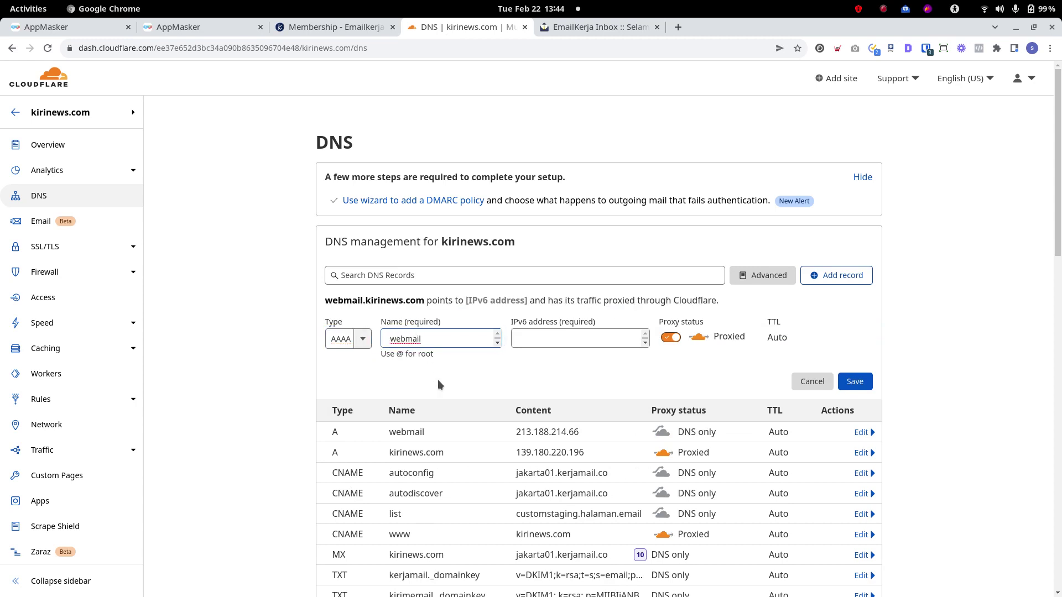
Set the AAAA record's IPv6 address to 2a09:8280:1::933, switch it to DNS only and save it
click(535, 345)
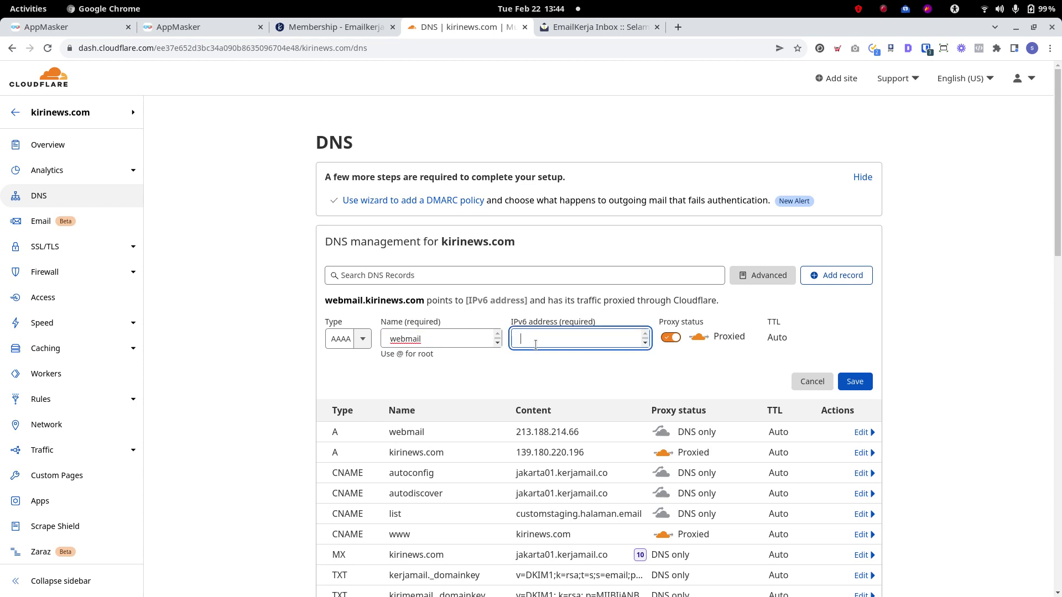
right_click(535, 344)
click(595, 444)
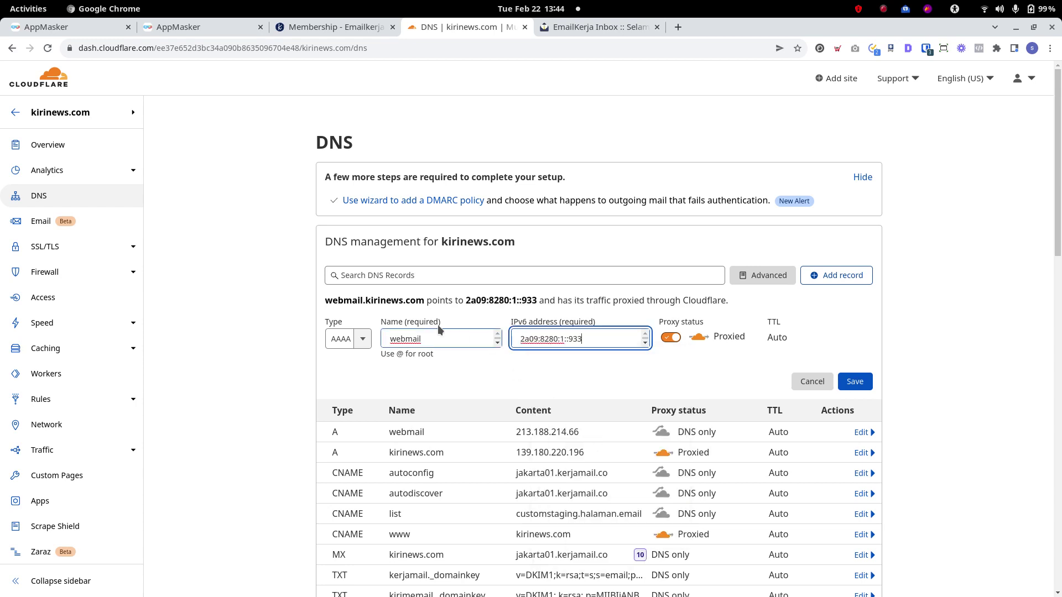
click(671, 337)
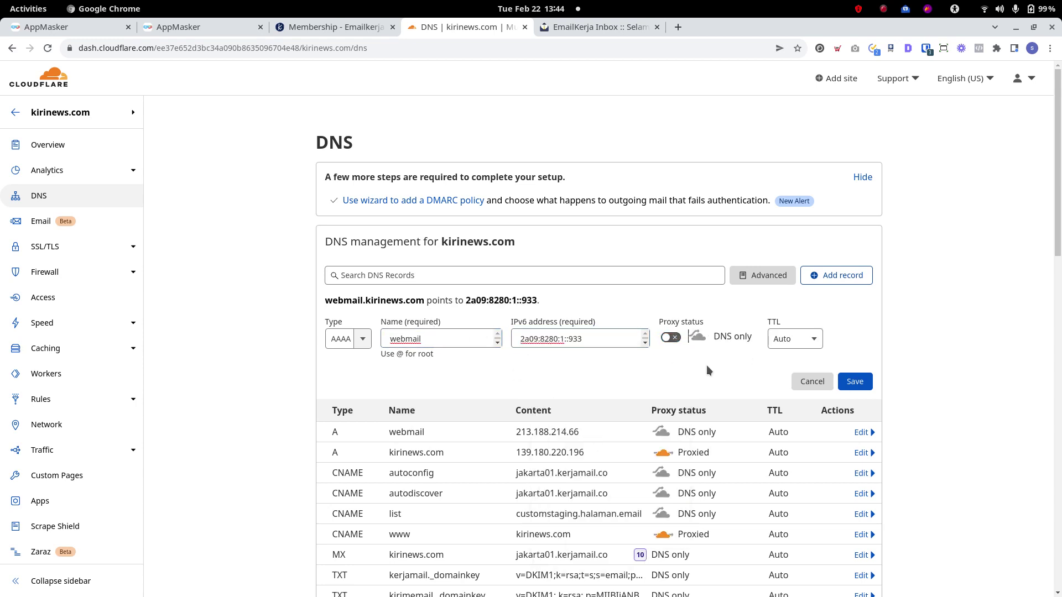
click(856, 383)
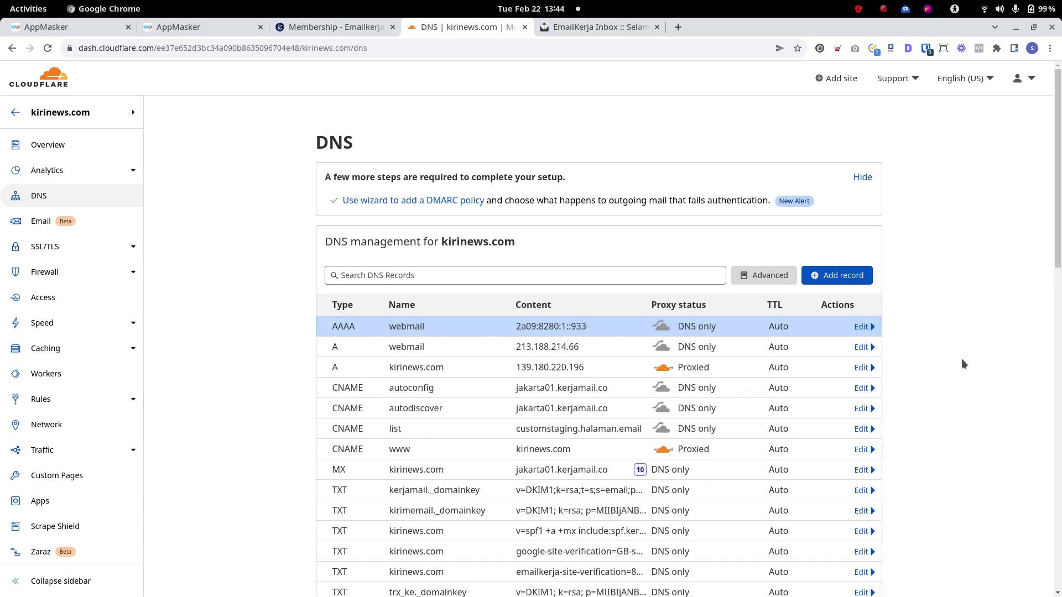
Open webmail.kirinews.com in a new browser tab to test the custom webmail address
click(678, 29)
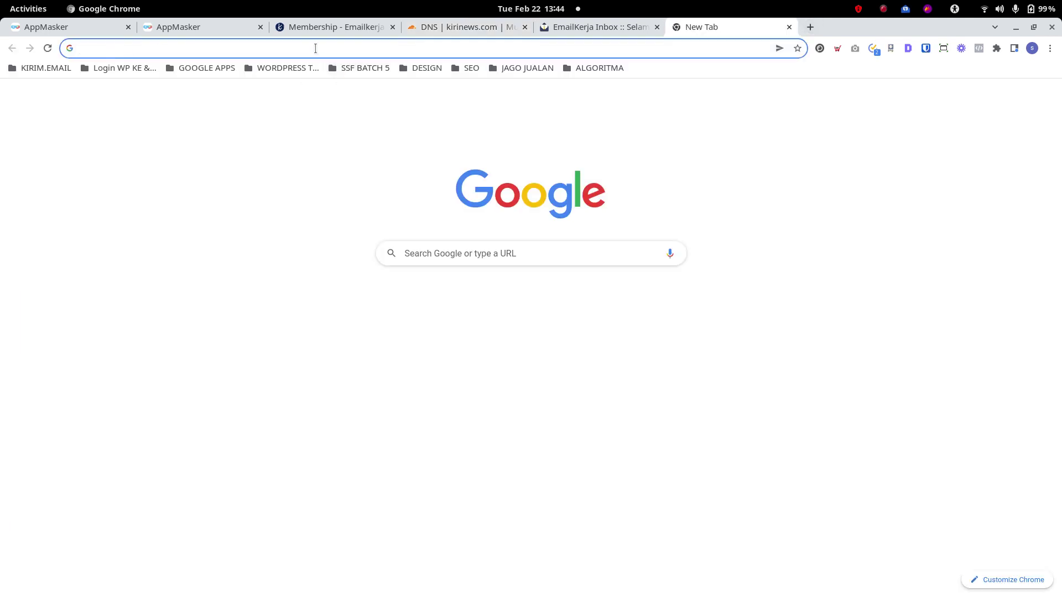
text(webmail)
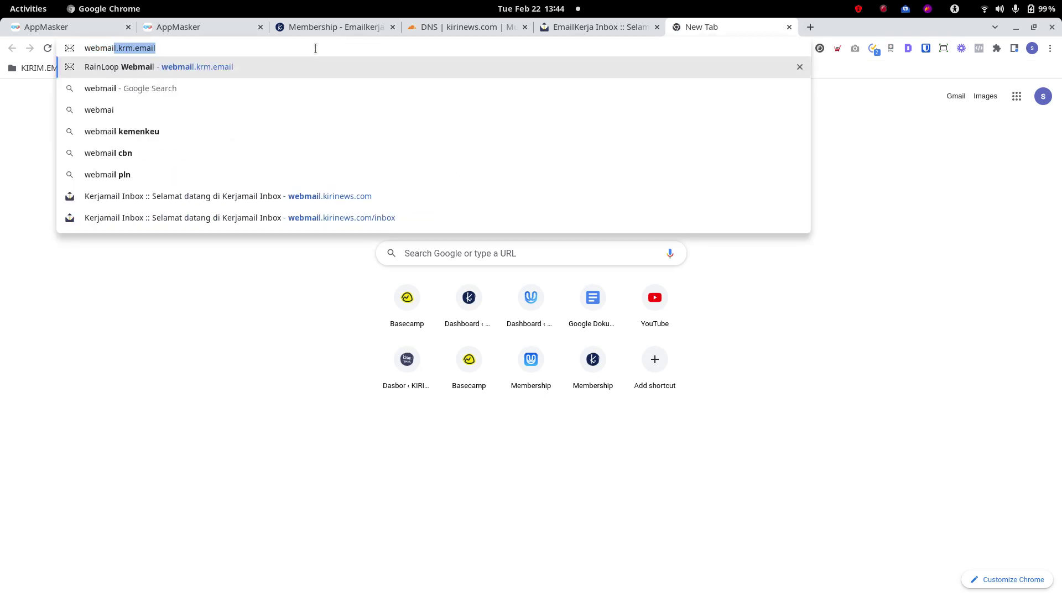
text(.ki)
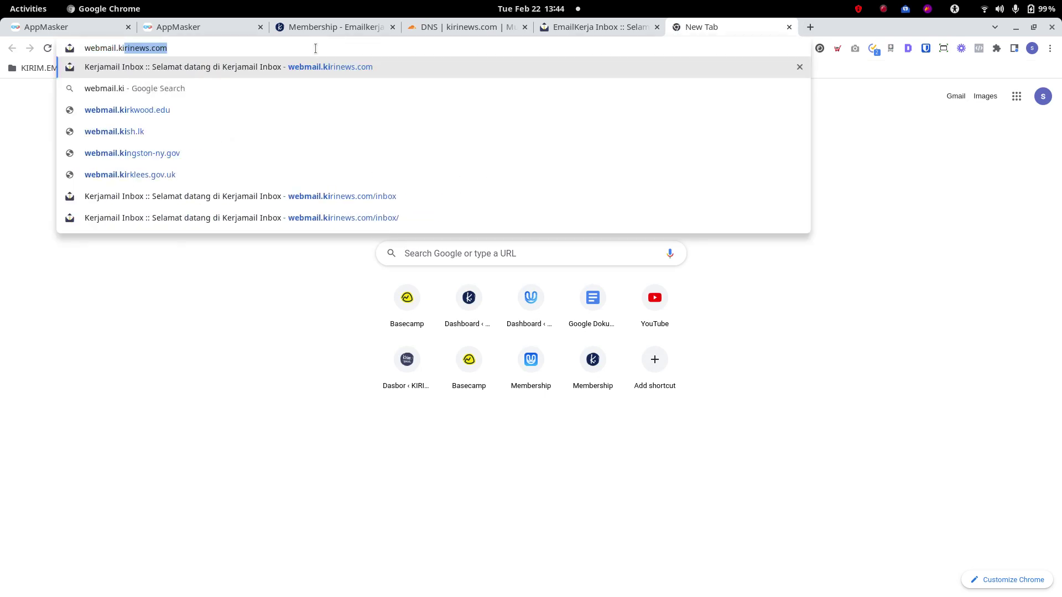
key(Return)
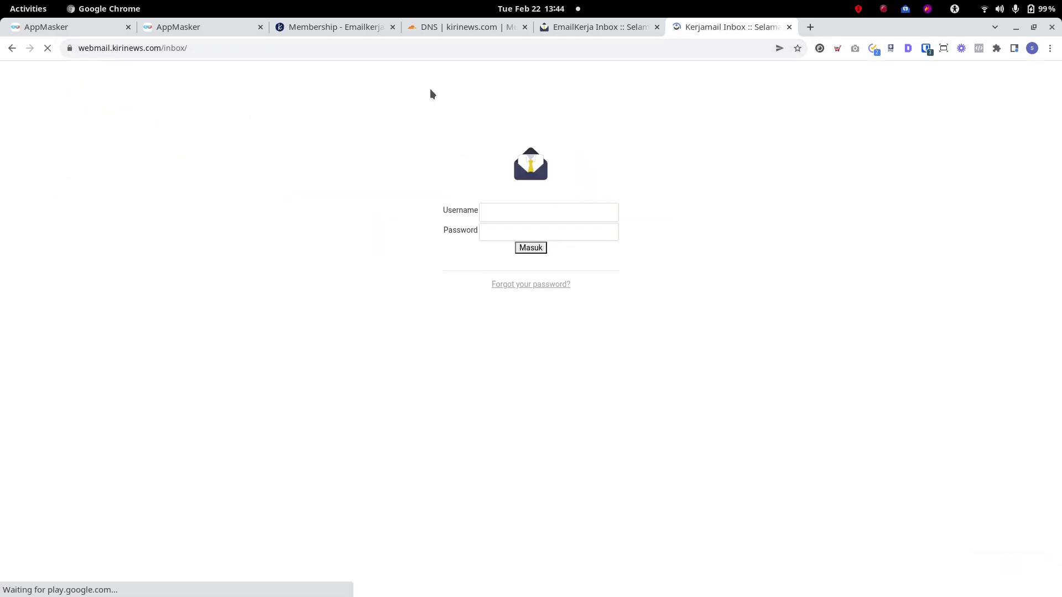
Compare the custom domain's webmail login page and address with the original EmailKerja login page at bandung01.emailkerja.id/inbox/
click(494, 222)
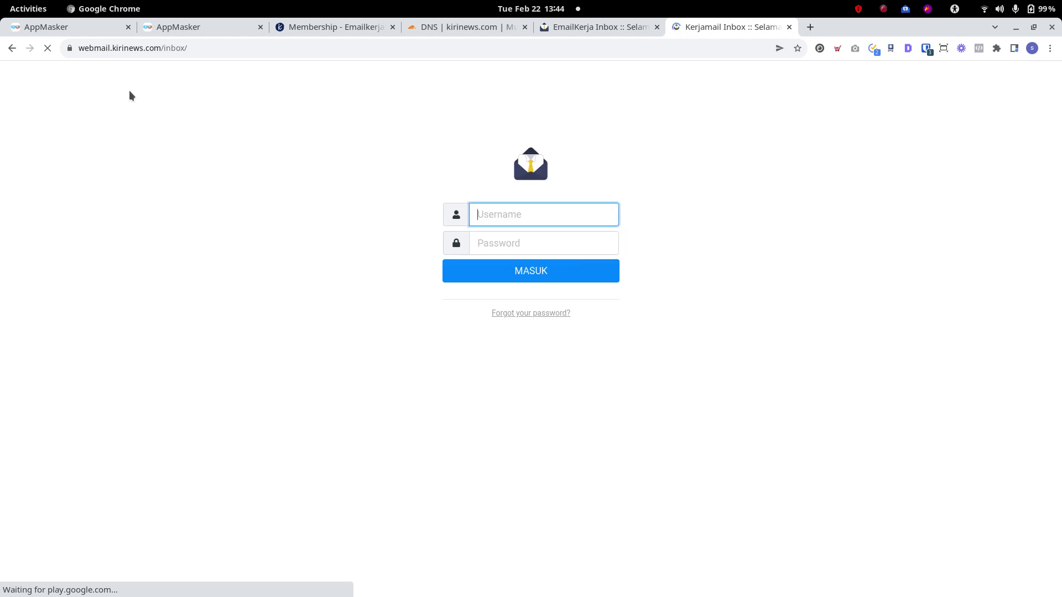
drag(110, 47, 184, 47)
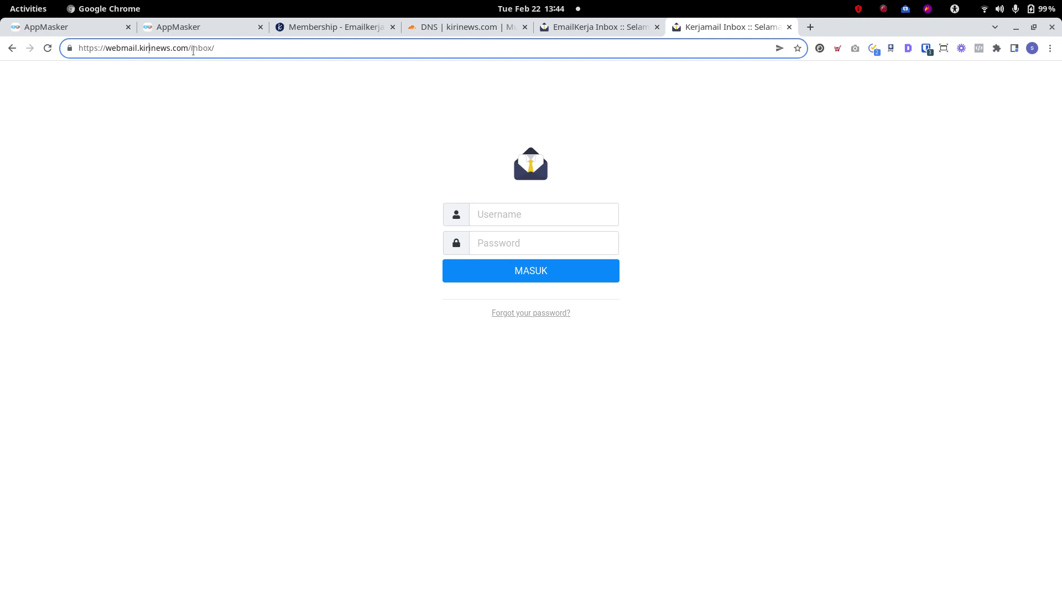
click(350, 251)
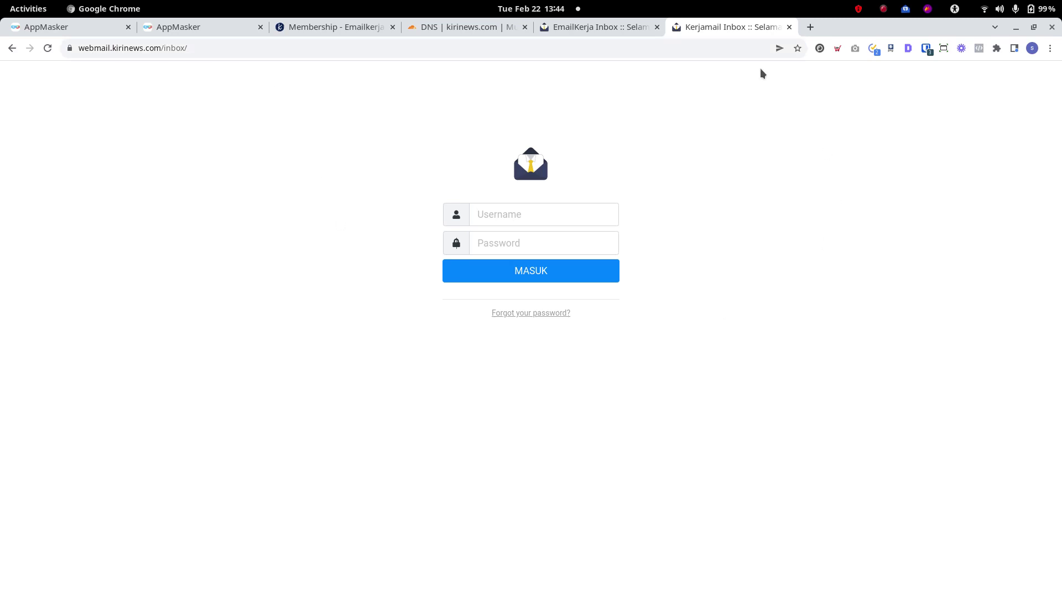
click(607, 31)
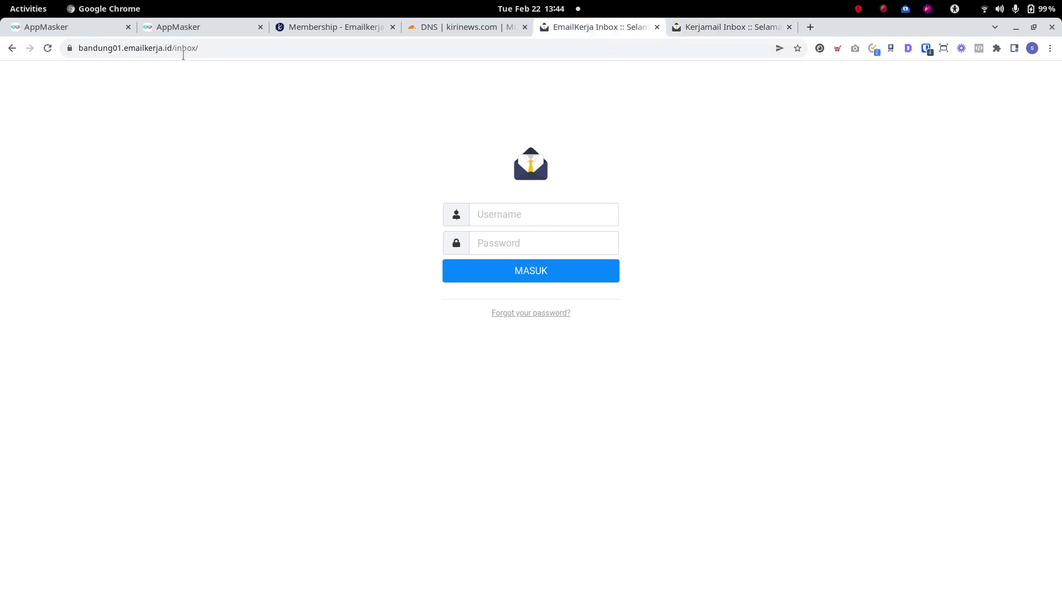
click(206, 48)
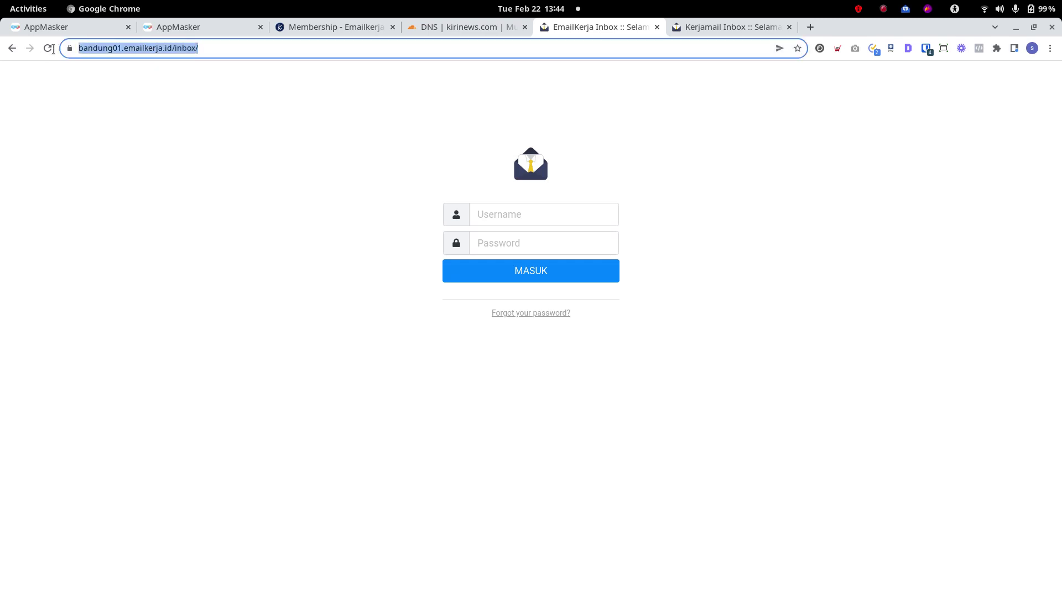
click(732, 27)
click(215, 48)
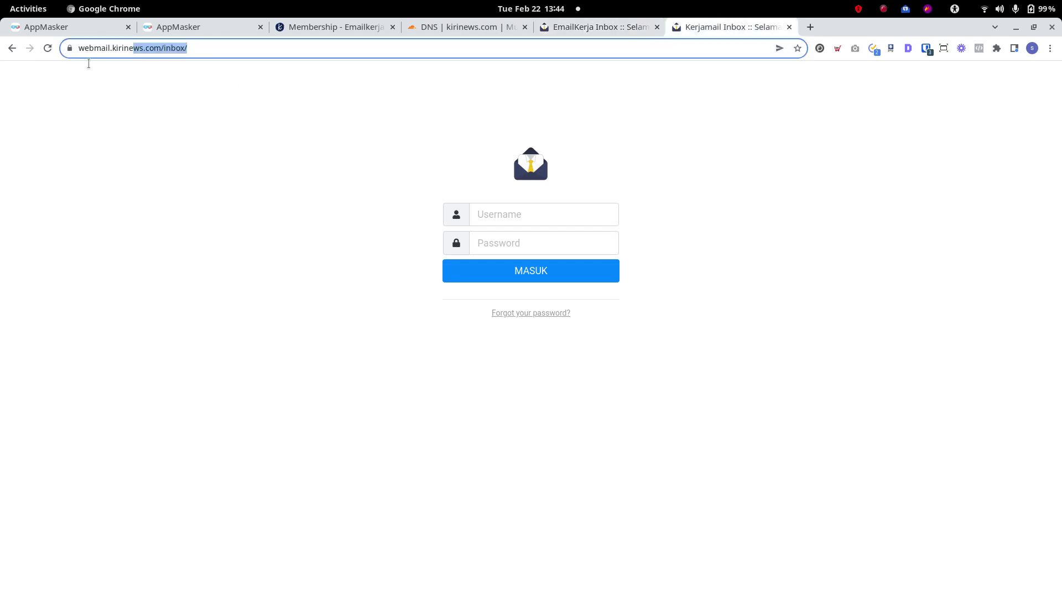
click(695, 358)
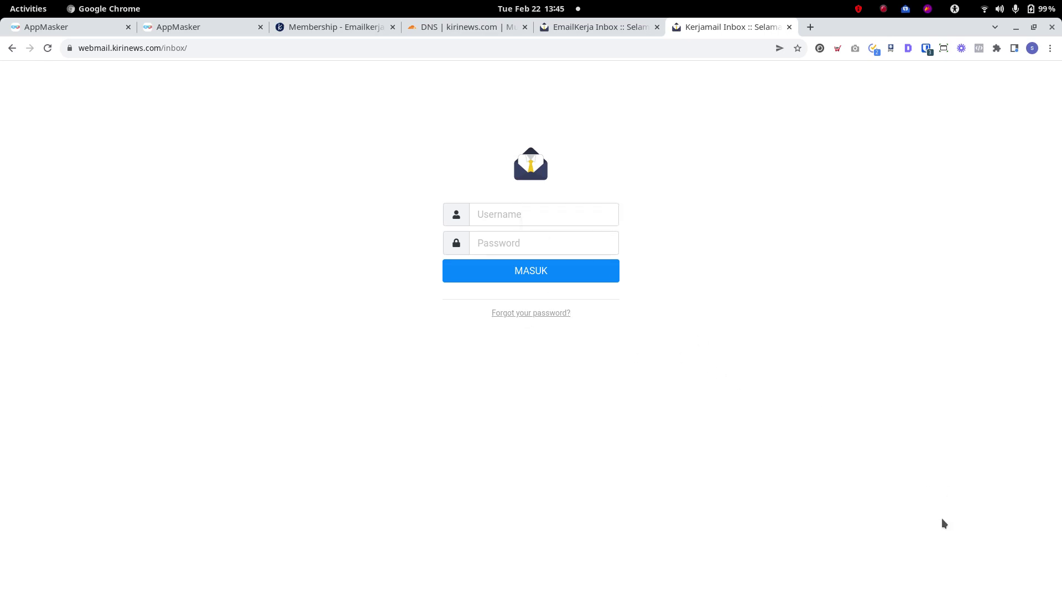
click(520, 219)
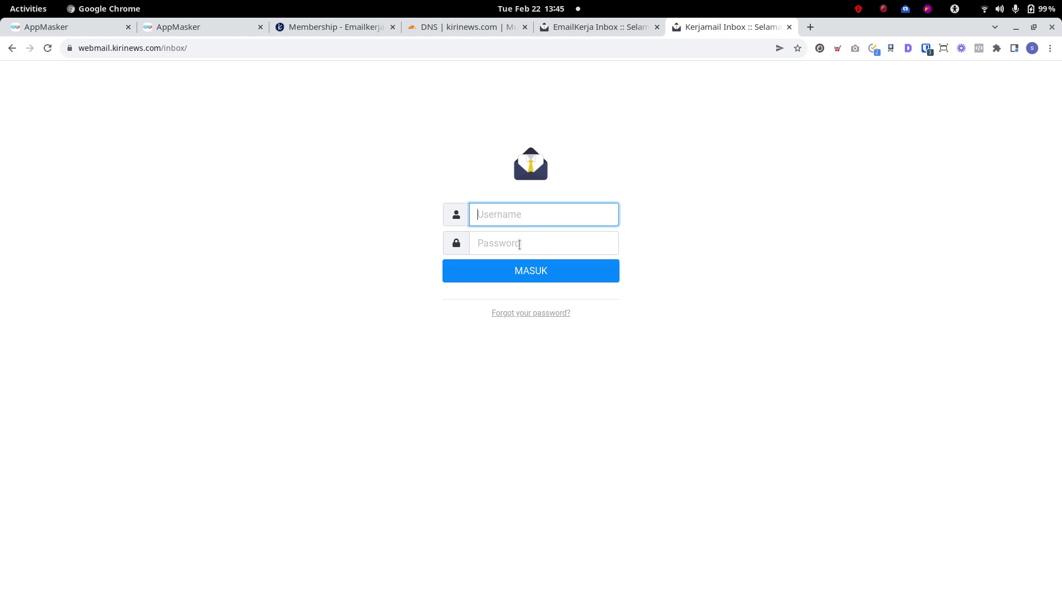
click(518, 242)
click(509, 214)
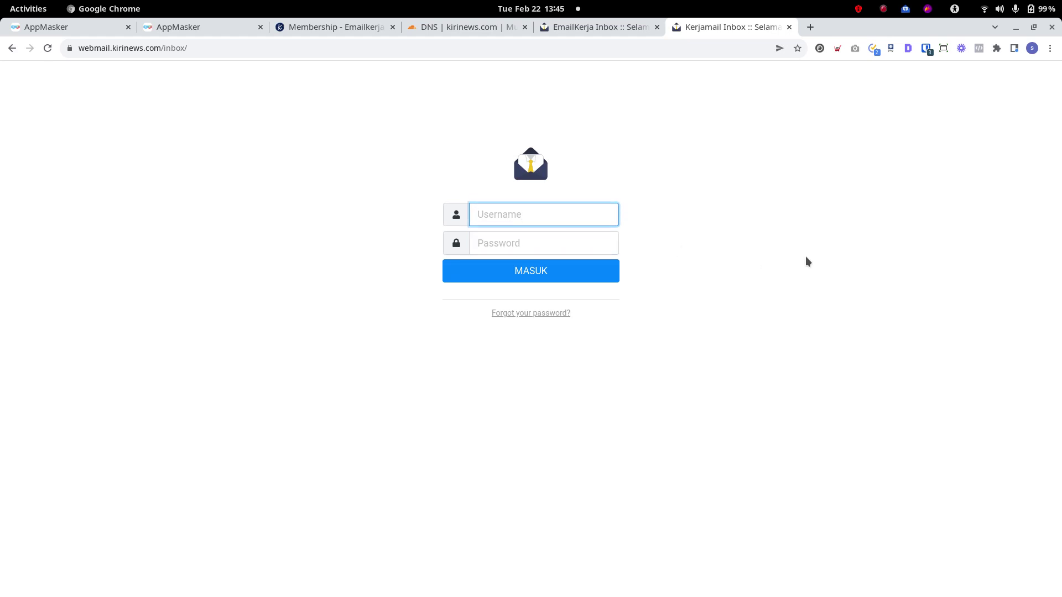